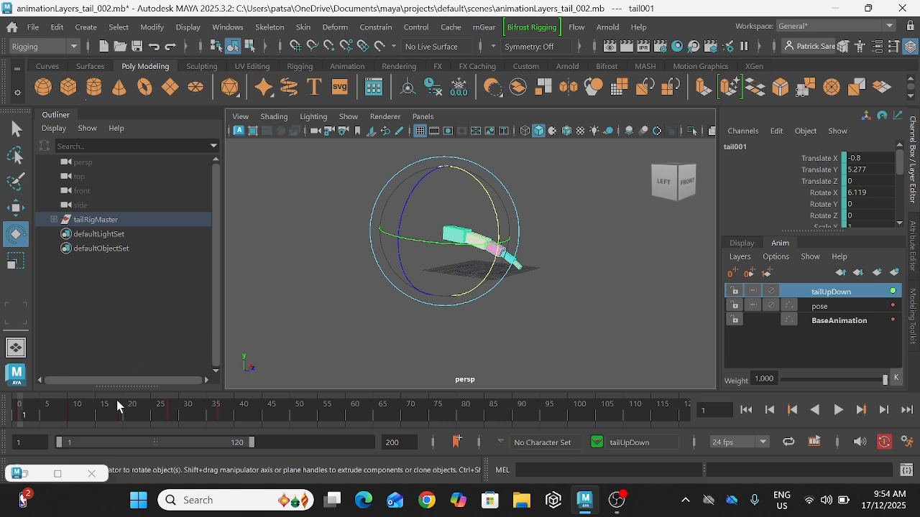
Step: Check the tail animation in playback, then create a new animation layer above tailUpDown named tailSideToSide
key("alt+v")
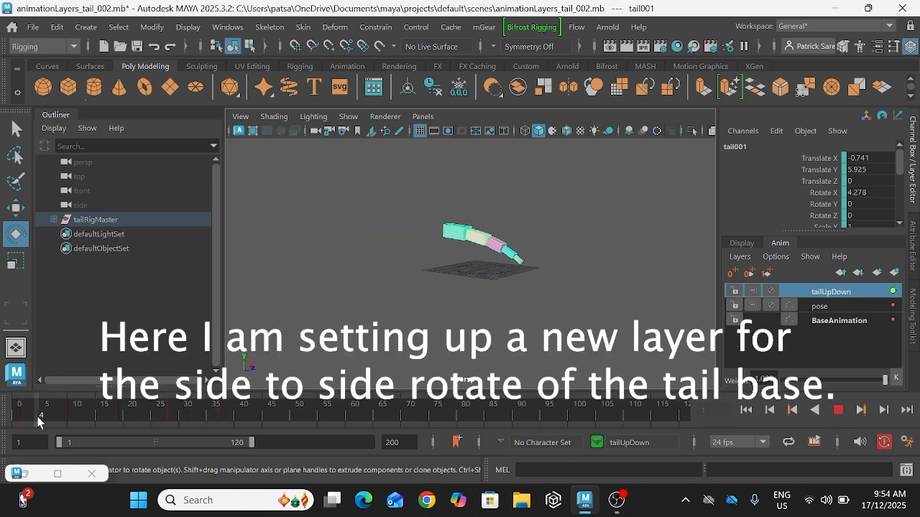
left_click_drag(38, 417, 1, 422)
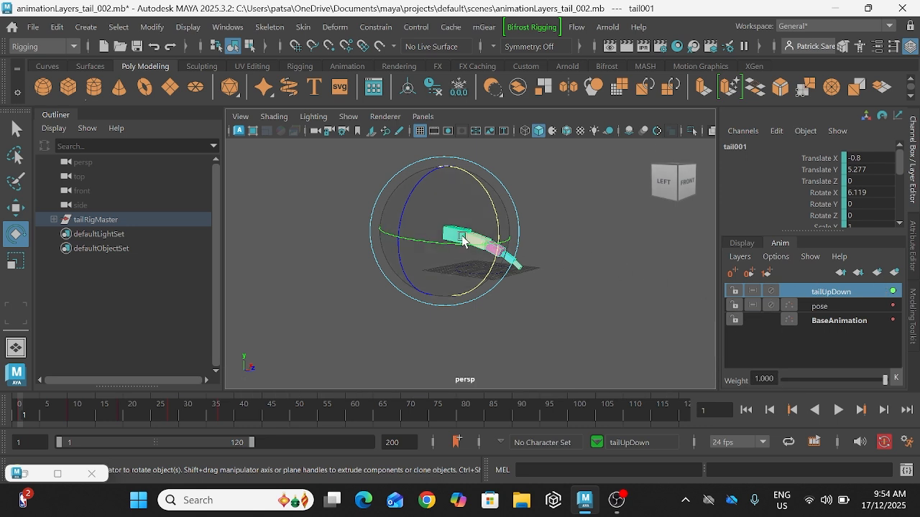
left_click(895, 274)
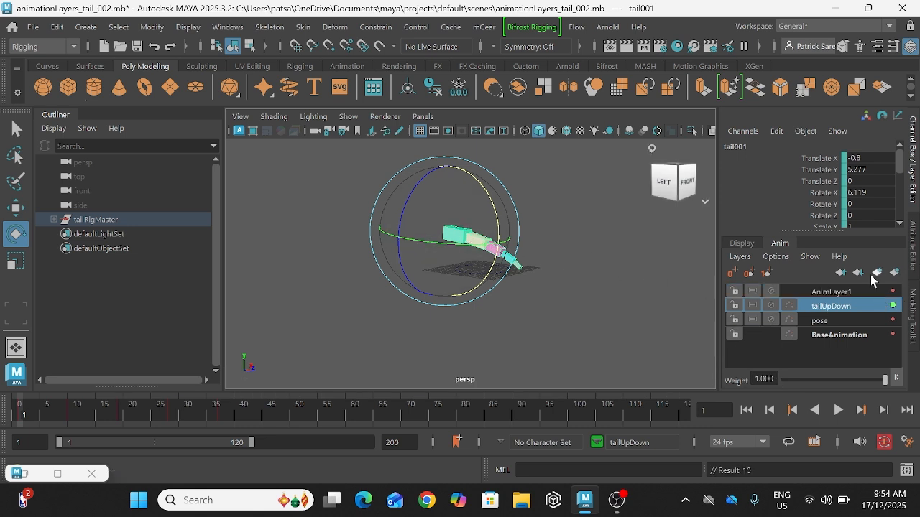
double_click(847, 291)
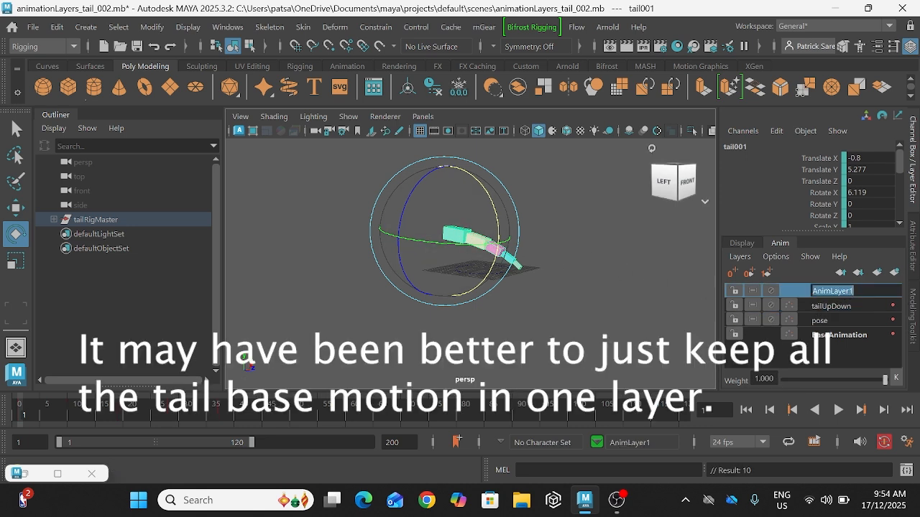
type("tailSideToSide")
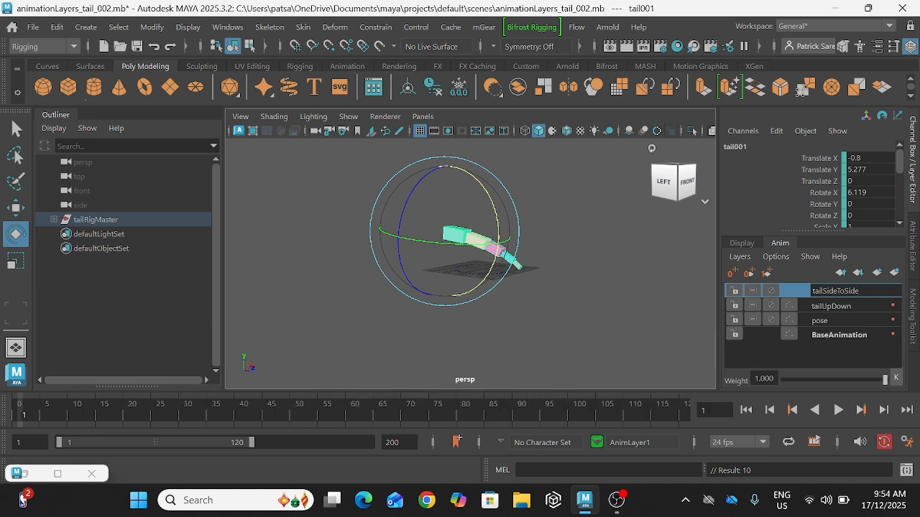
key("Return")
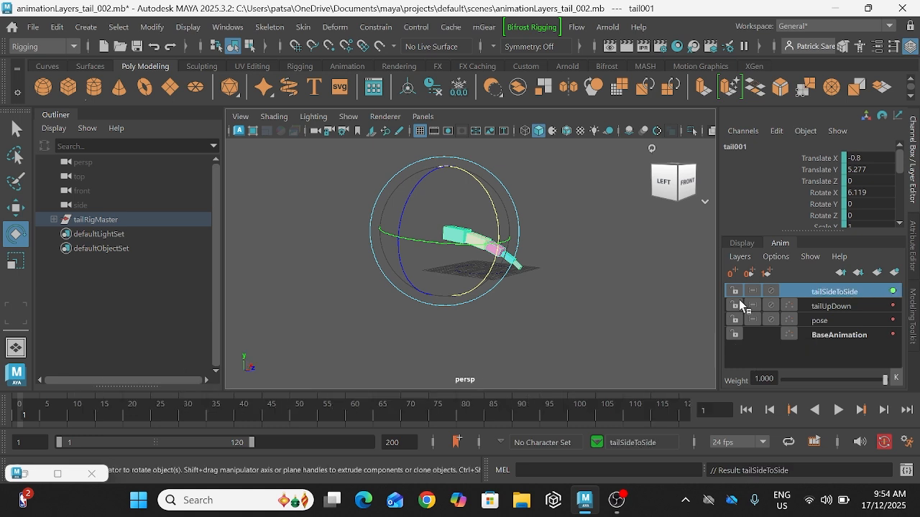
Step: Key tail001 on the tailSideToSide layer at frames 1, 19 and 37, matching the key timing of the tailUpDown layer
left_click(845, 307)
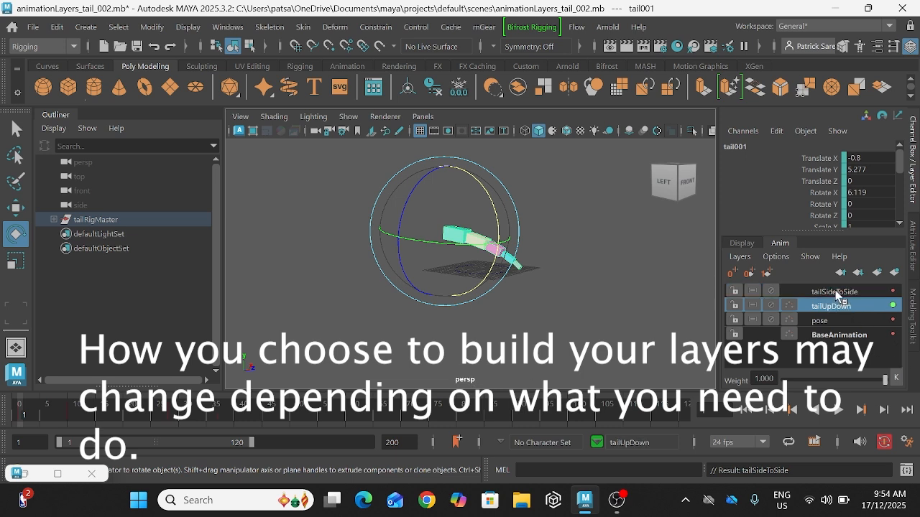
left_click(827, 293)
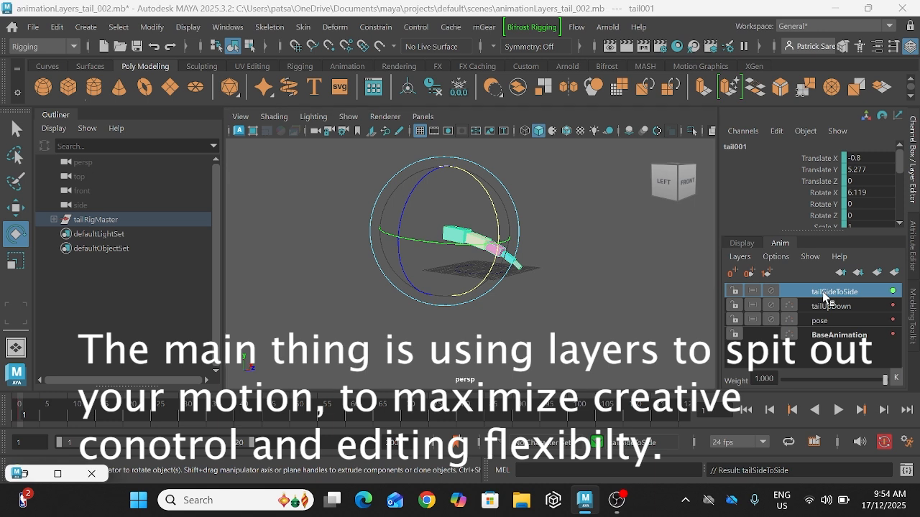
left_click(828, 308)
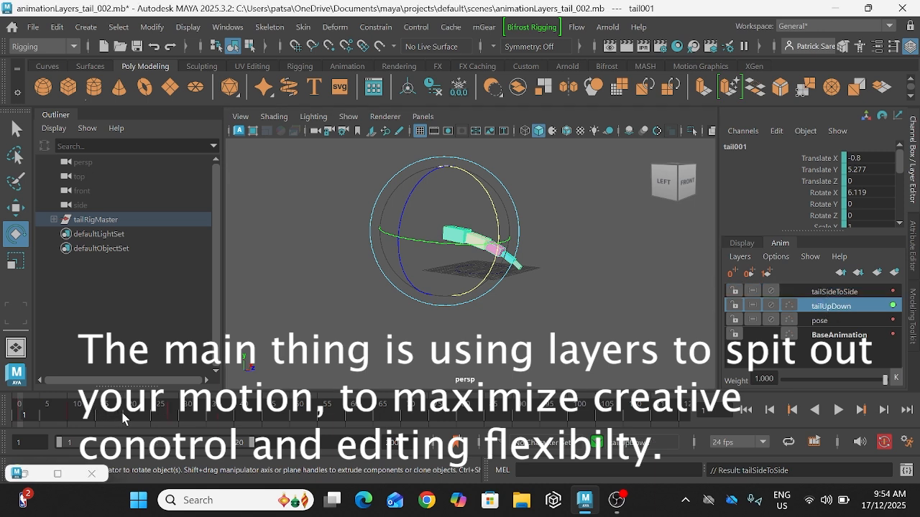
left_click(125, 417)
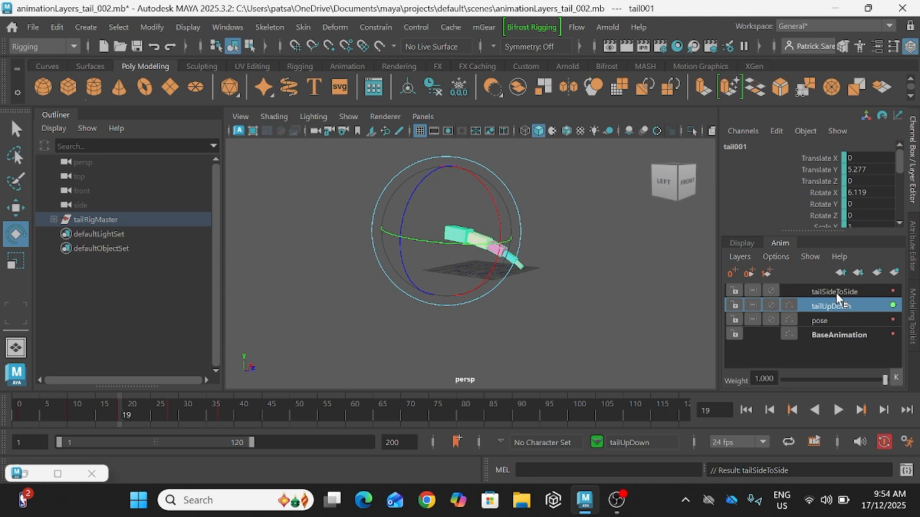
left_click(836, 293)
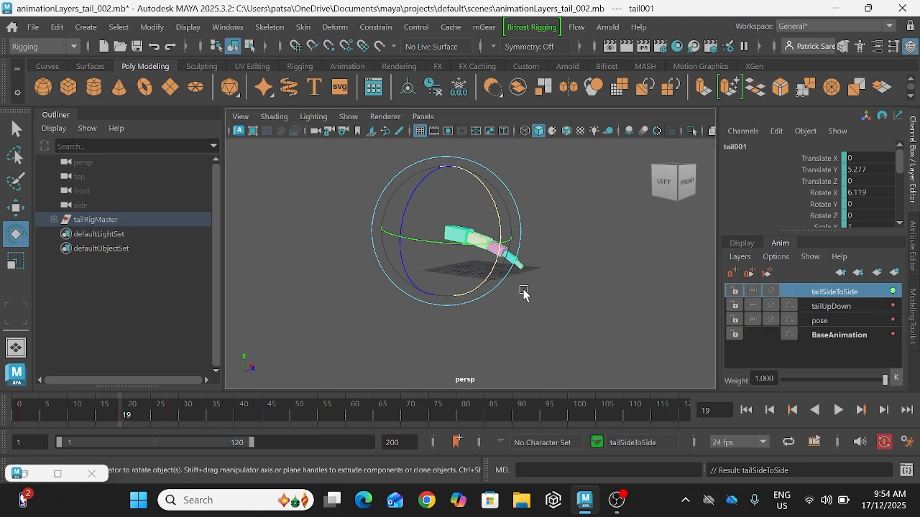
left_click(828, 310)
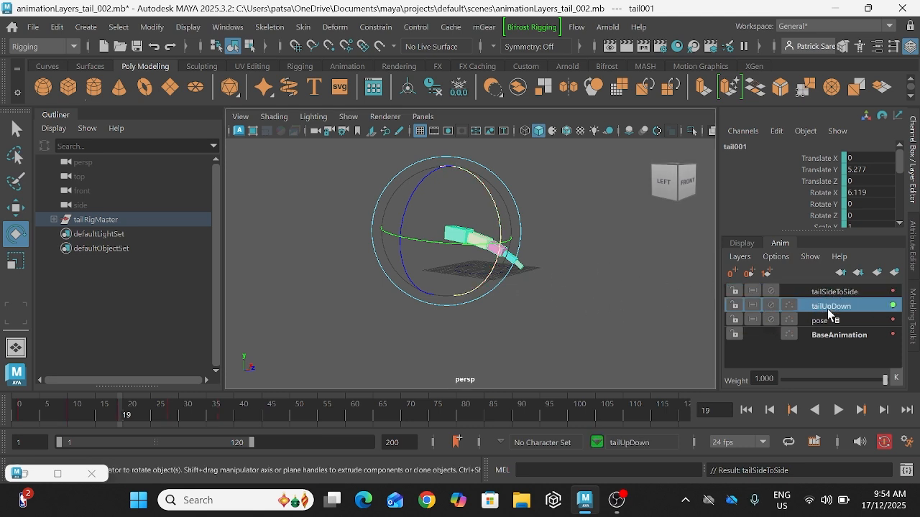
left_click(222, 418)
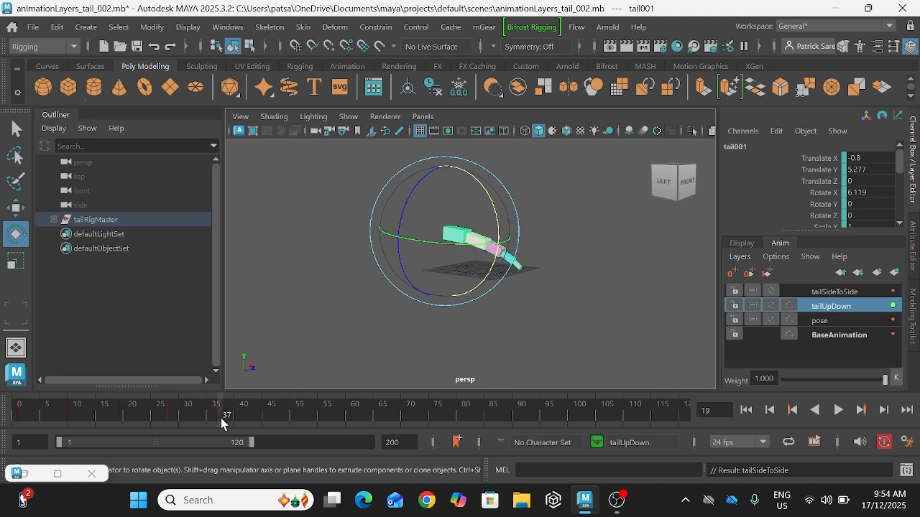
left_click(849, 288)
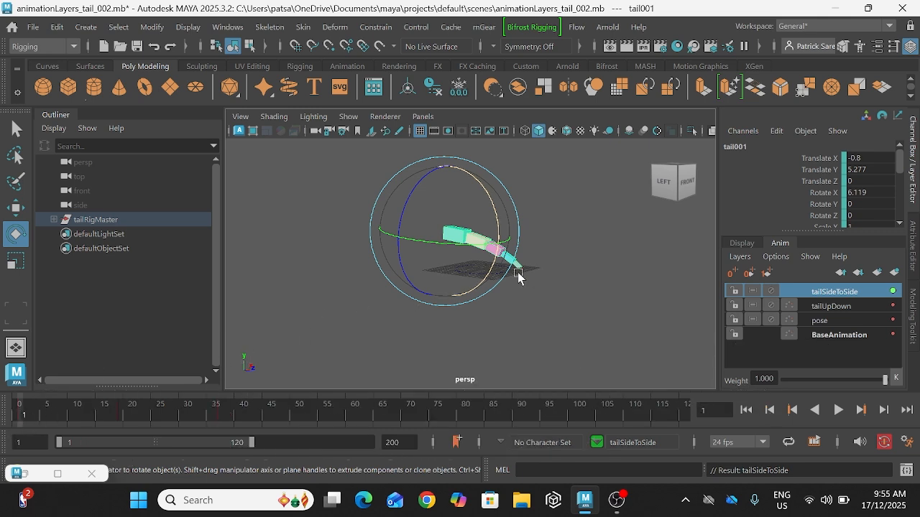
Step: Set the Rotate Y of tail001 to -4 at frame 1 on the tailSideToSide layer
left_click_drag(514, 269, 455, 265, "alt")
key("alt+v")
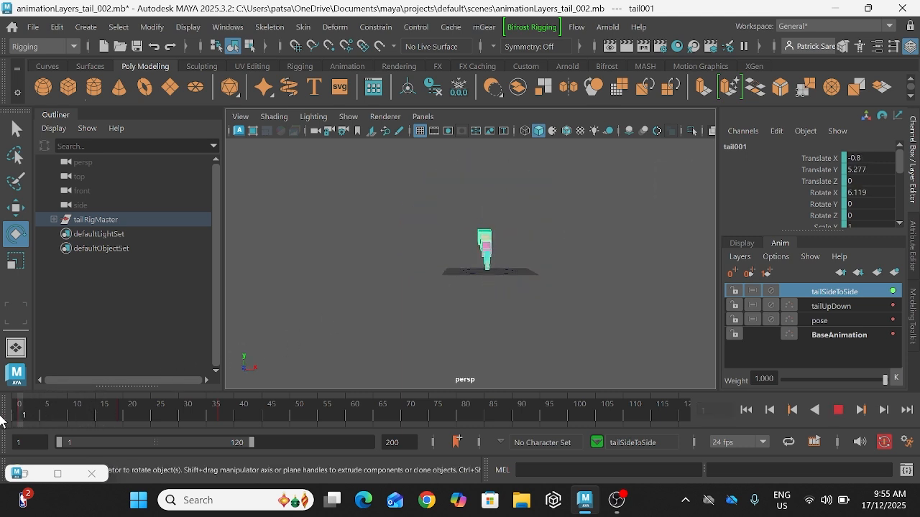
key("alt+v")
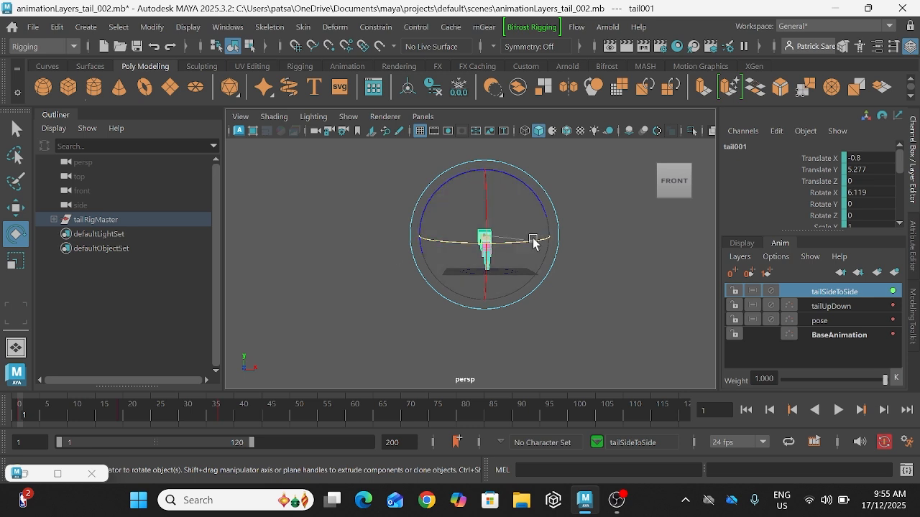
left_click_drag(533, 243, 529, 242)
key("ctrl+z")
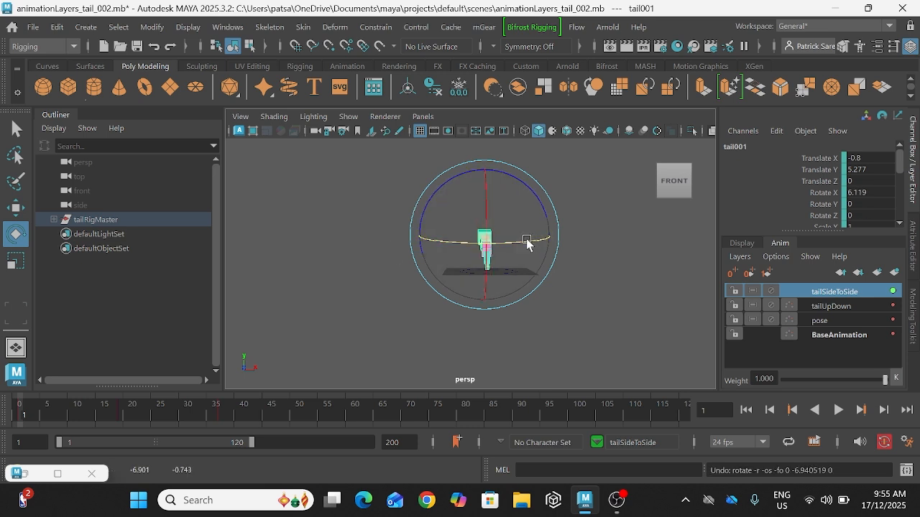
double_click(868, 204)
type("-4")
key("Return")
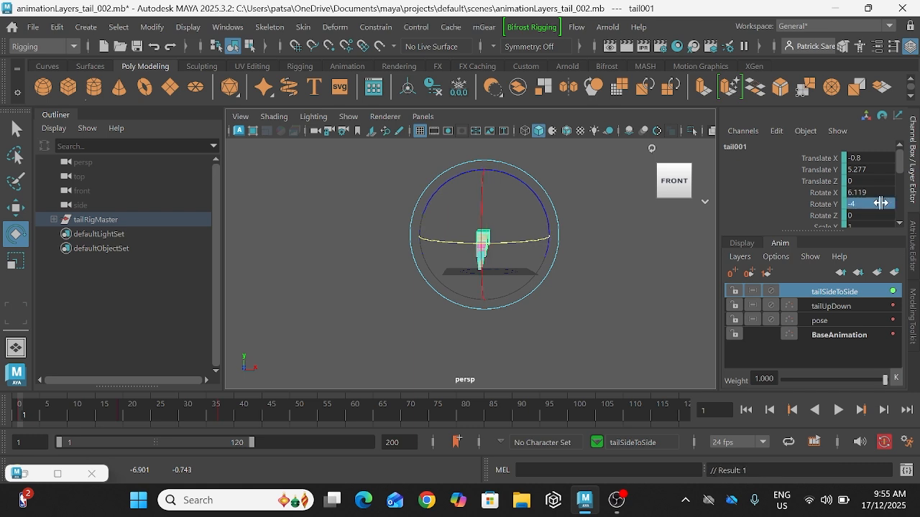
Step: Set the Rotate Y of tail001 to 4 at frame 19
left_click(115, 416)
left_click(120, 414)
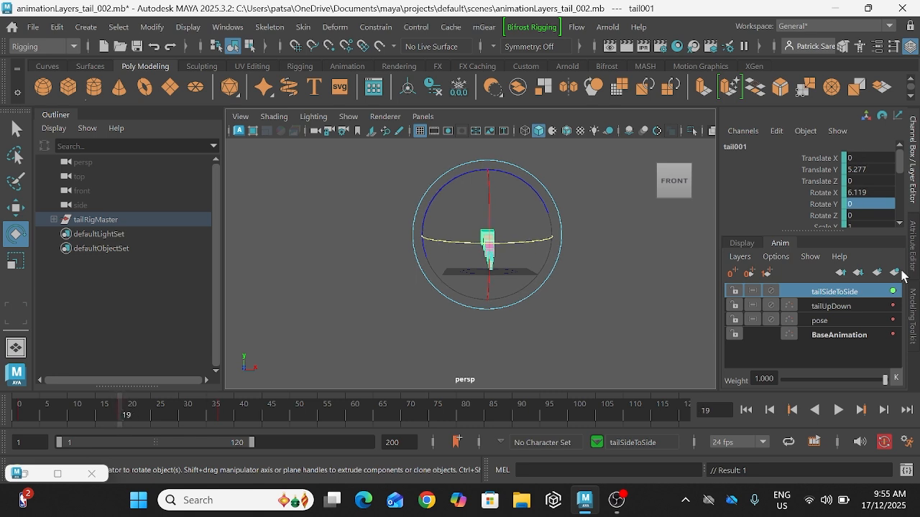
left_click(869, 204)
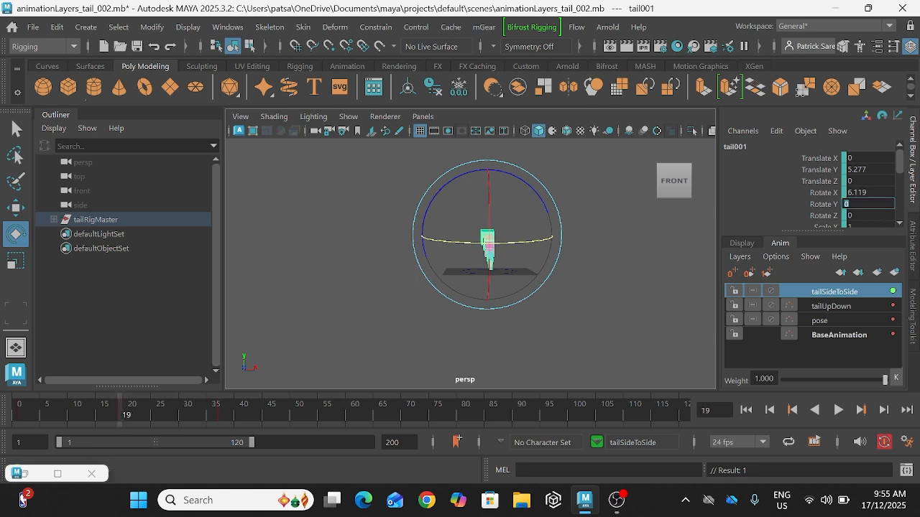
type("4")
key("Return")
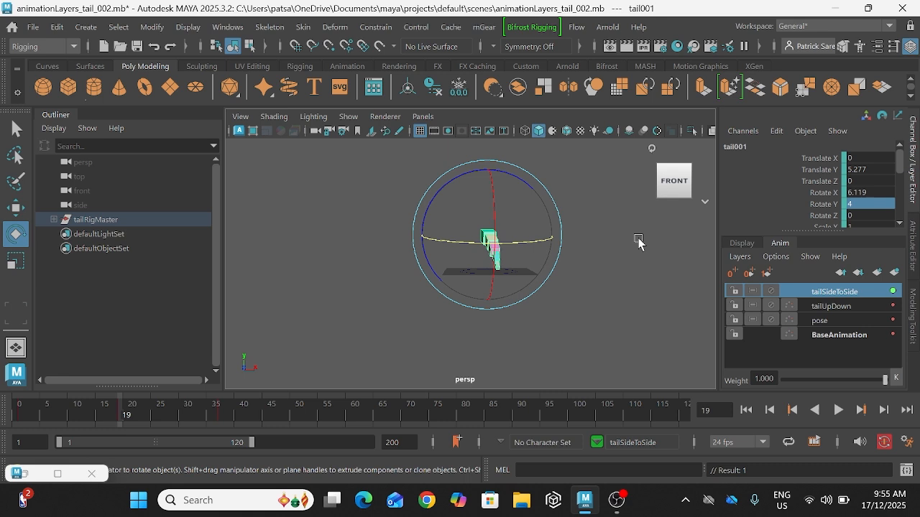
Step: Set the Rotate Y of tail001 to 4 at frame 37
left_click(227, 414)
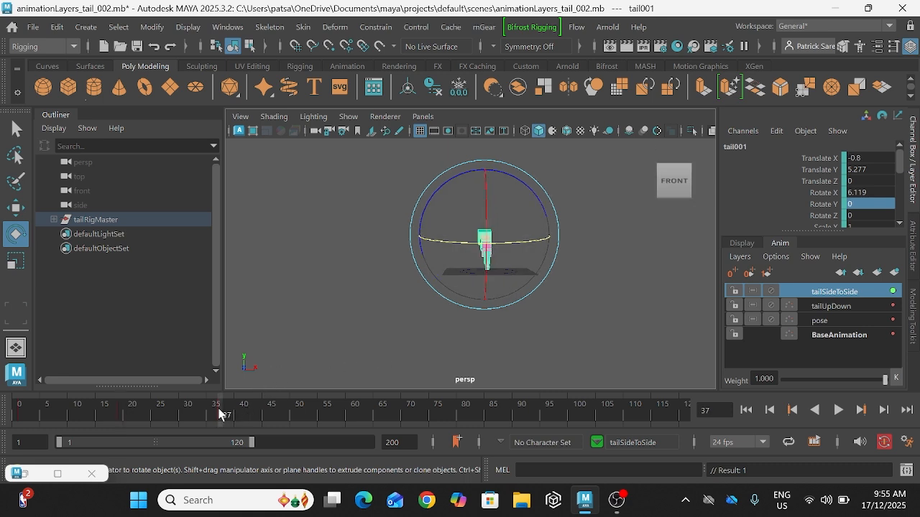
left_click(849, 204)
type("4")
key("Return")
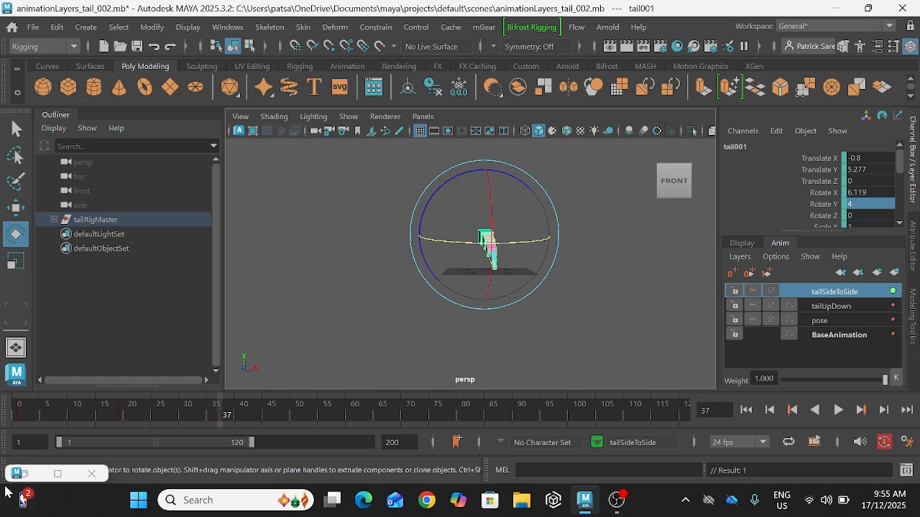
Step: In the Graph Editor, set tailSideToSide's Rotate Y key at frame 37 to -4 and make the curve cycle before and after its keys
left_click(33, 476)
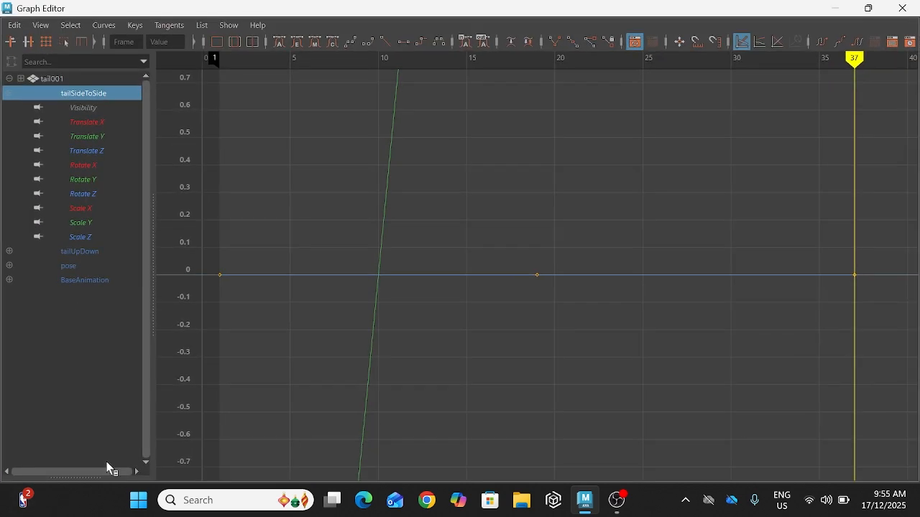
left_click(78, 180)
left_click_drag(766, 110, 884, 215)
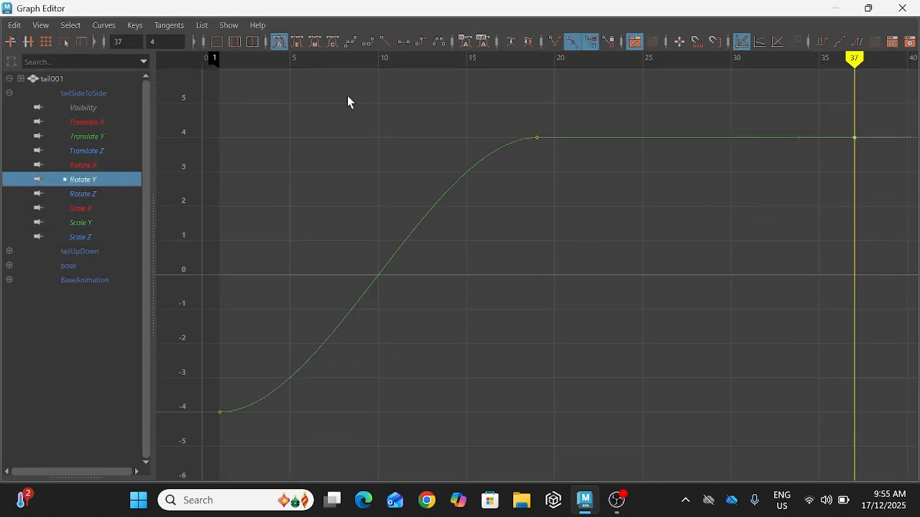
left_click(708, 138)
left_click(809, 119)
left_click(170, 42)
type("-4")
key("Return")
left_click(462, 182)
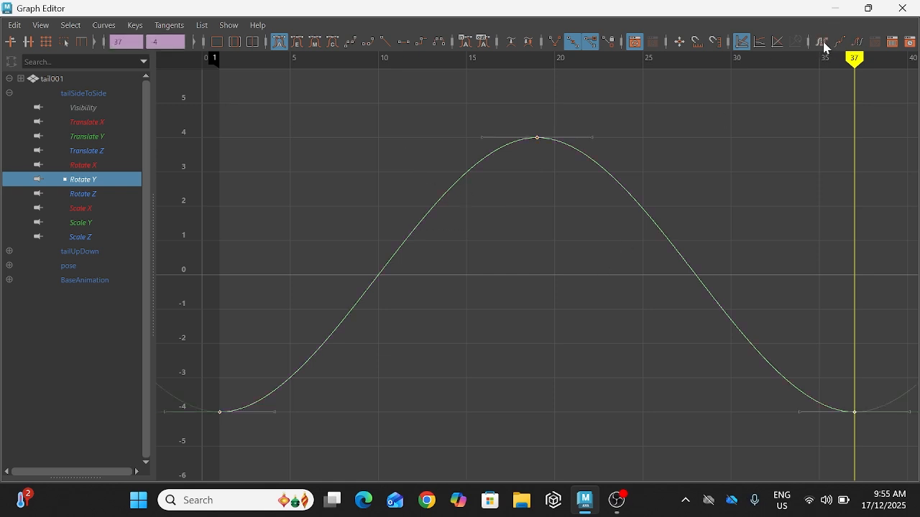
left_click(840, 9)
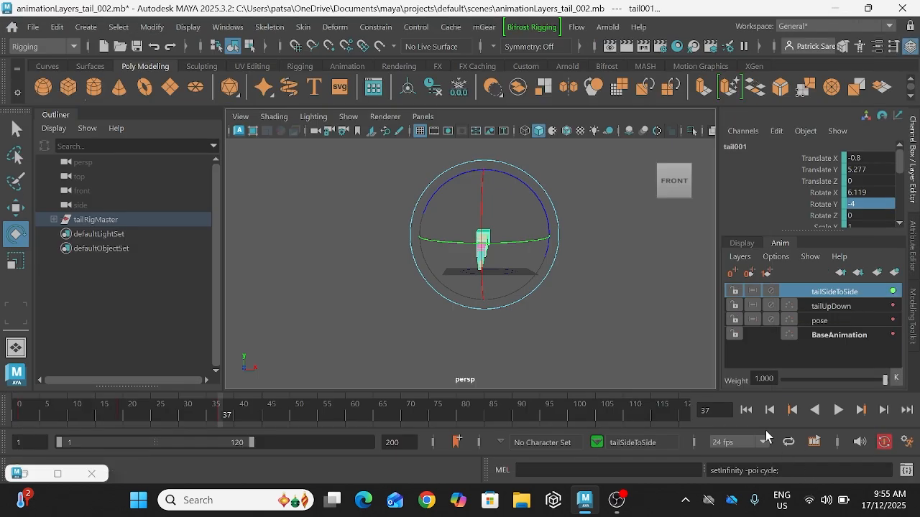
Step: Play back the animation and check the tail's side-to-side motion from the front and from above
left_click(840, 410)
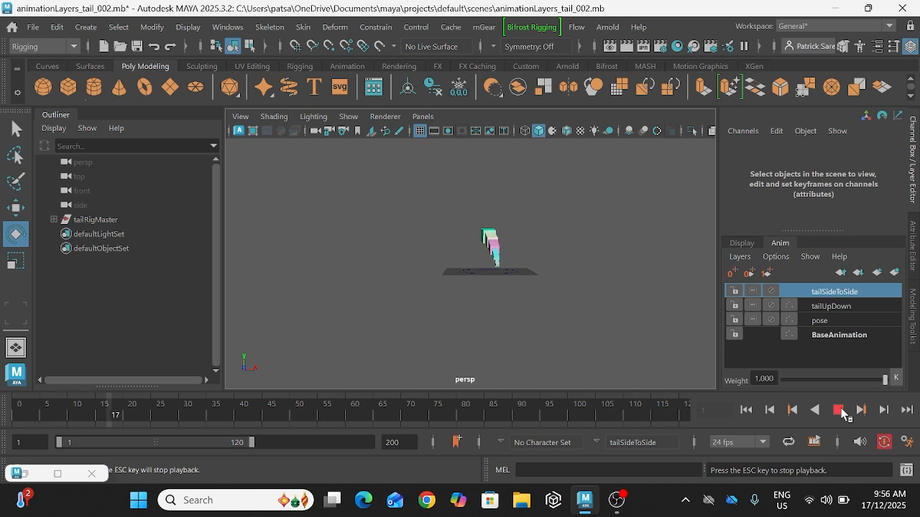
left_click_drag(509, 289, 490, 383, "alt")
left_click_drag(501, 309, 499, 263, "alt")
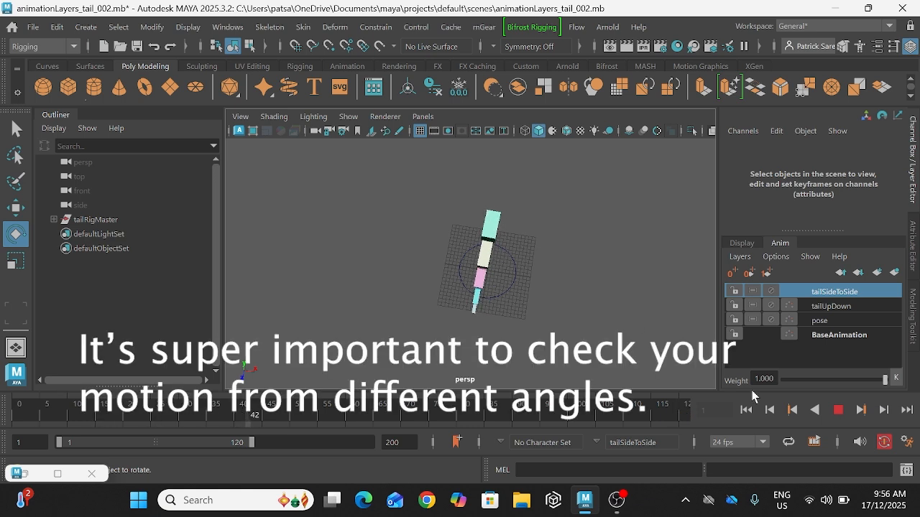
left_click(837, 409)
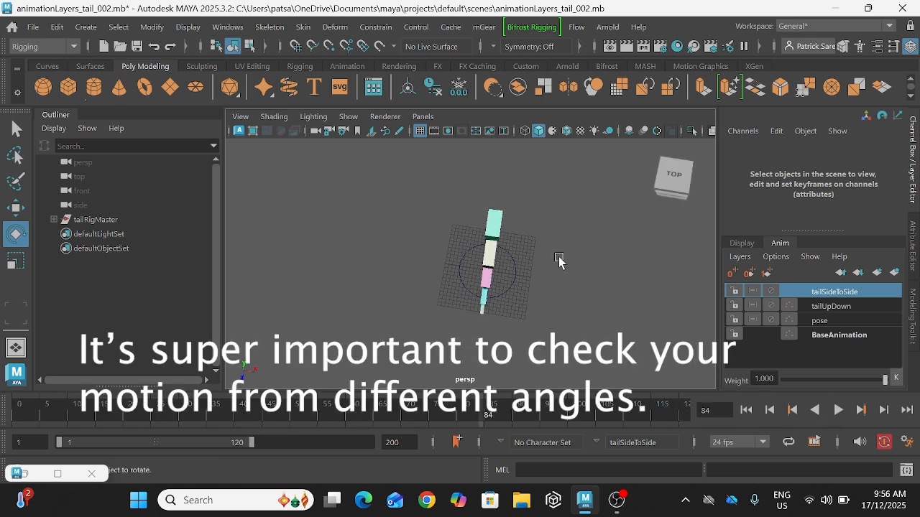
Step: Set the Rotate Y key of tail001 at frame 19 to 6 on the tailSideToSide layer in the Graph Editor
left_click(504, 229)
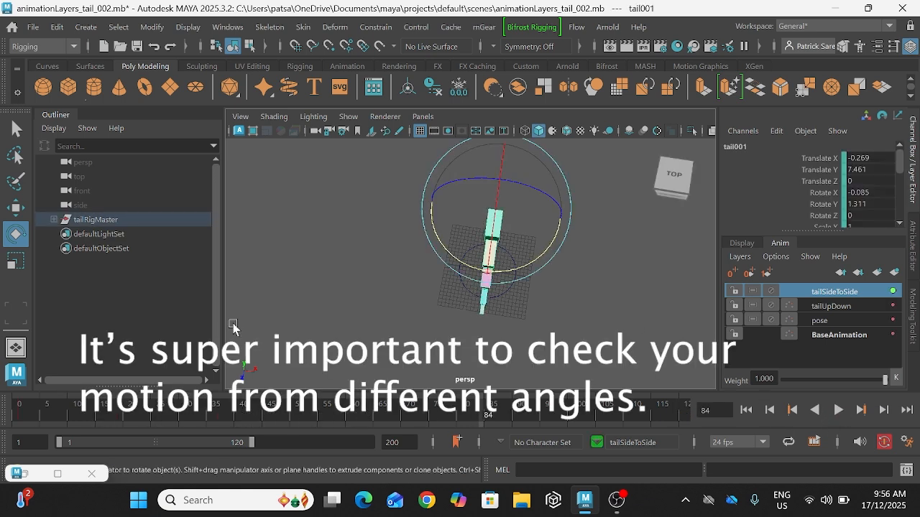
left_click(58, 474)
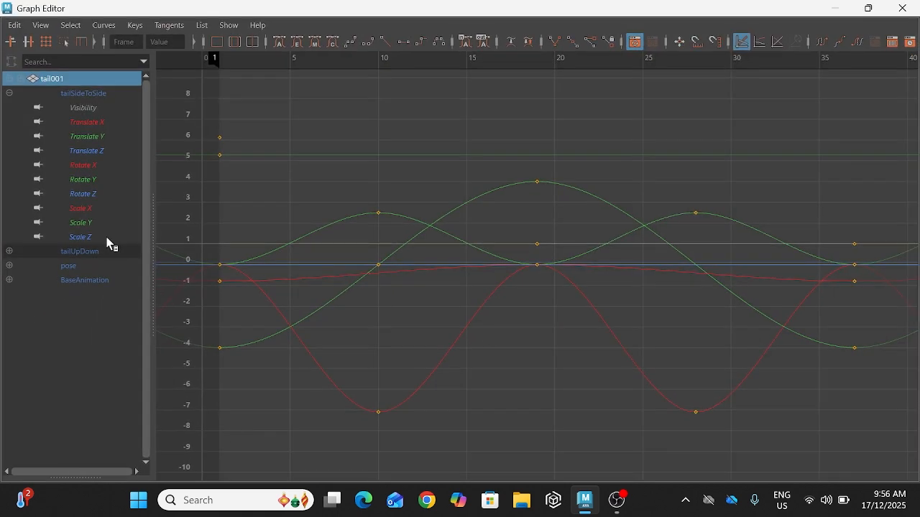
left_click(94, 182)
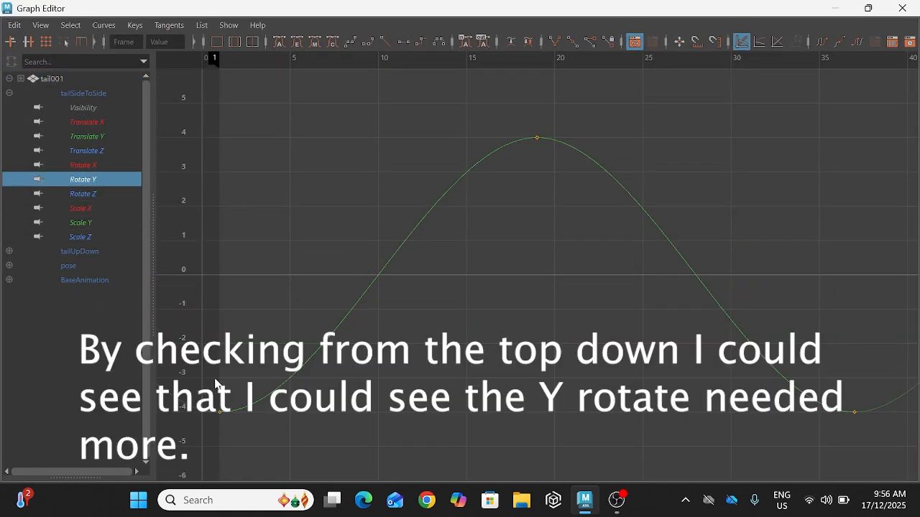
left_click_drag(515, 120, 544, 163)
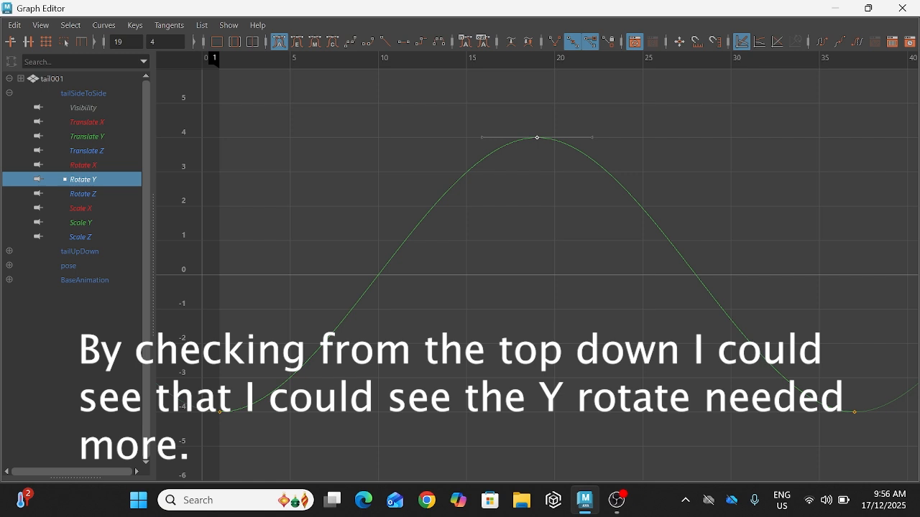
double_click(163, 42)
key("Return")
key("a")
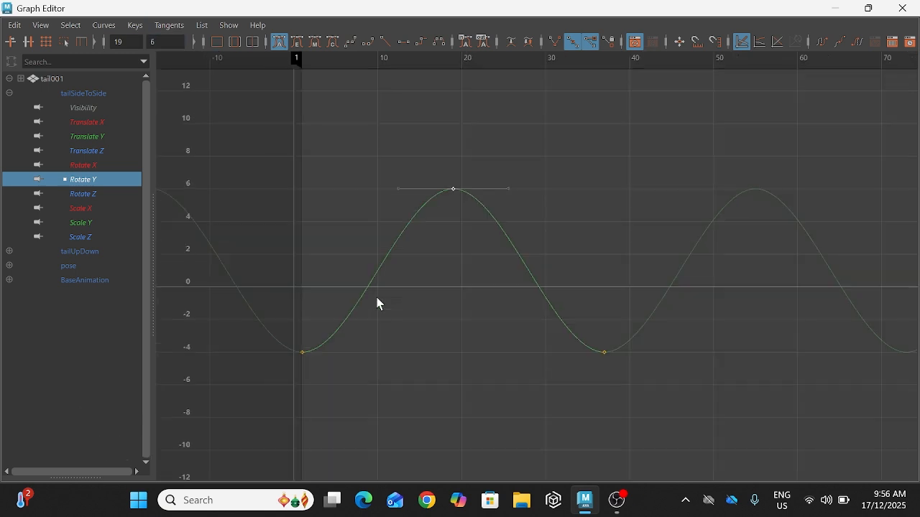
Step: Set tail001's Rotate Y keys at frames 1 and 37 to -6 on the tailSideToSide layer and put the Graph Editor away
left_click_drag(276, 314, 777, 437)
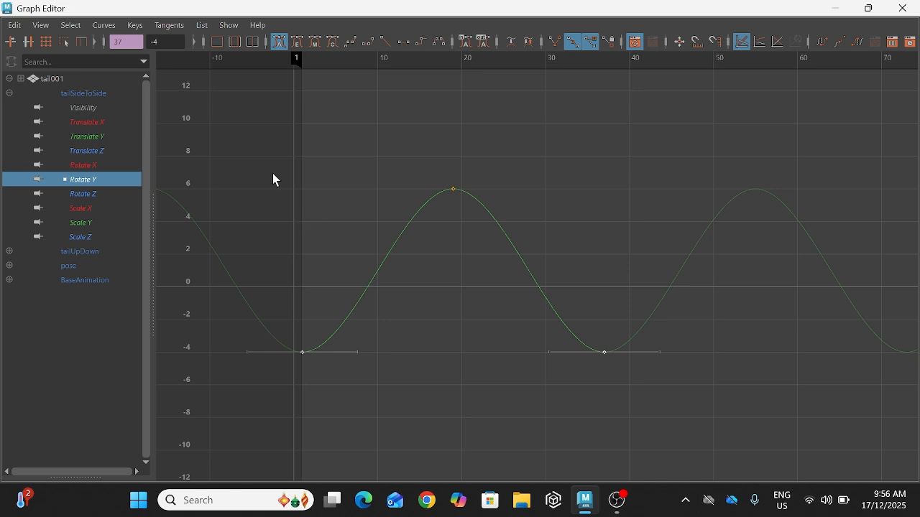
left_click(165, 41)
key("Return")
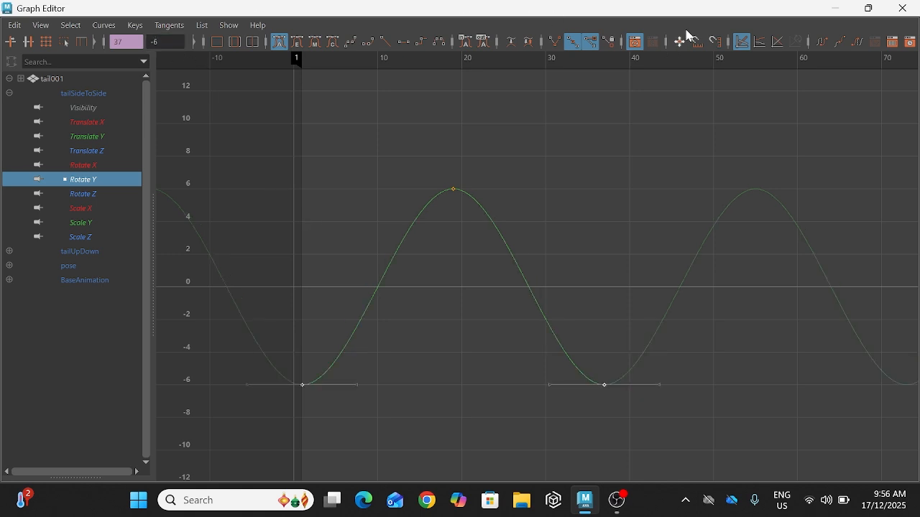
left_click(835, 8)
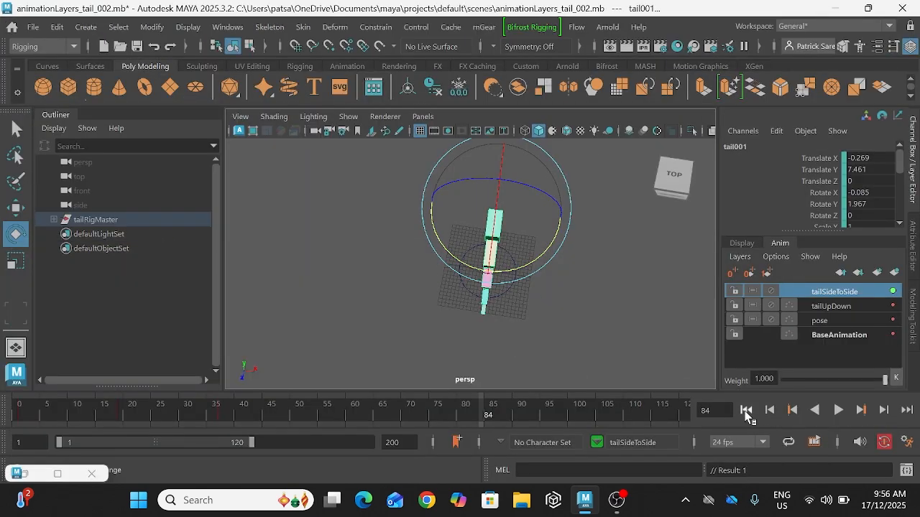
Step: Play back the animation from the first frame to check the tail's wider side-to-side swing from above and from a three-quarter view
left_click(746, 409)
left_click(840, 410)
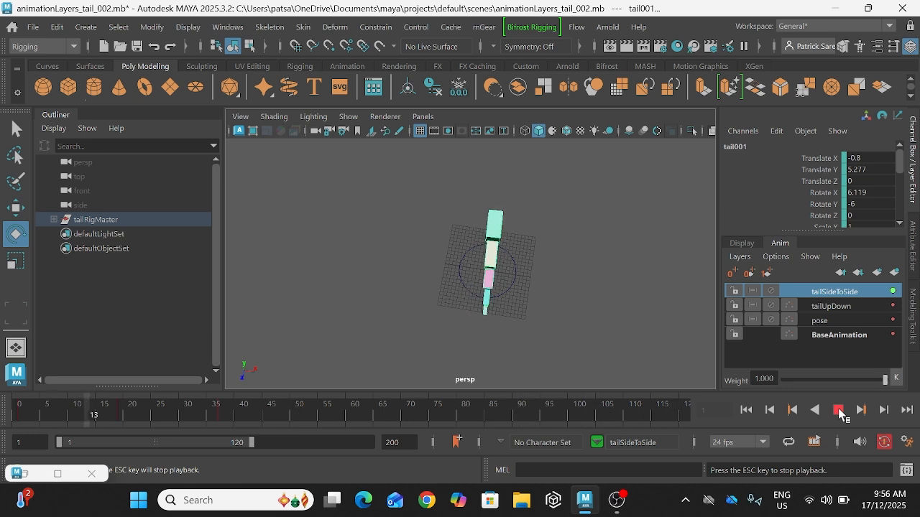
left_click(838, 411)
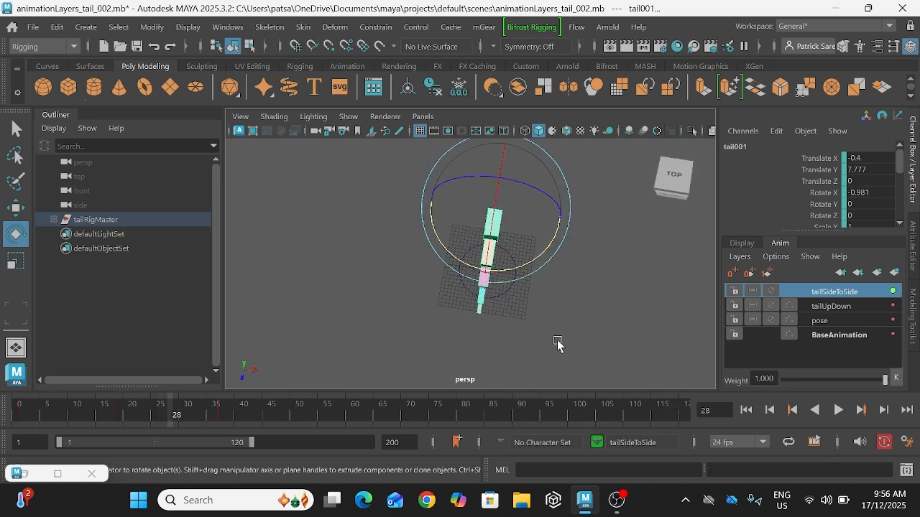
left_click_drag(565, 349, 511, 305, "alt")
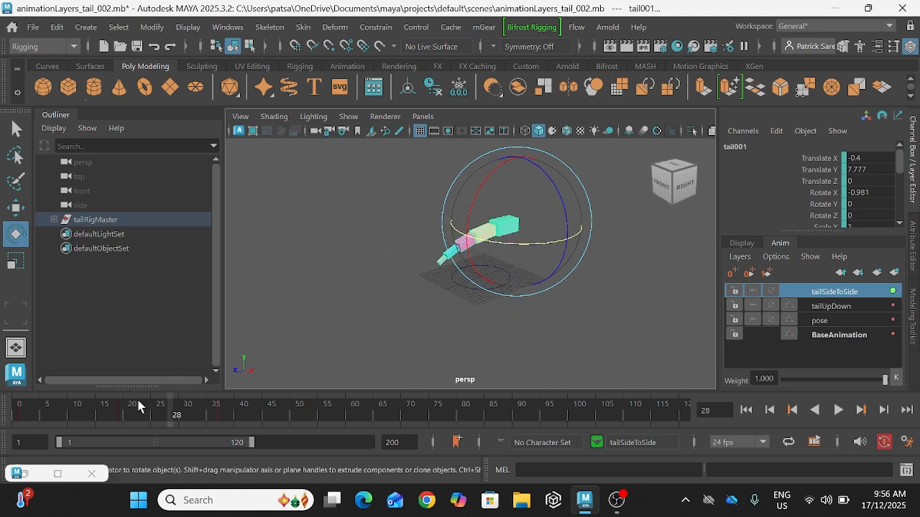
key("alt+v")
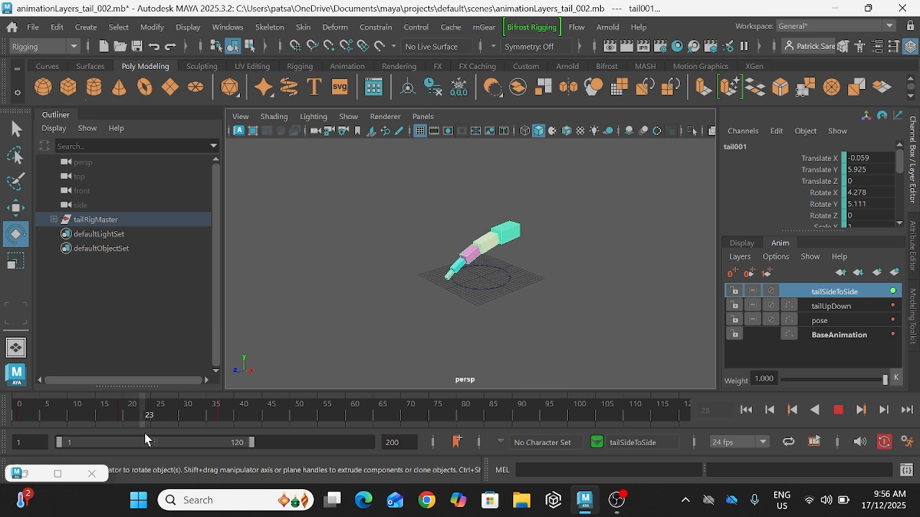
left_click_drag(243, 446, 1, 443)
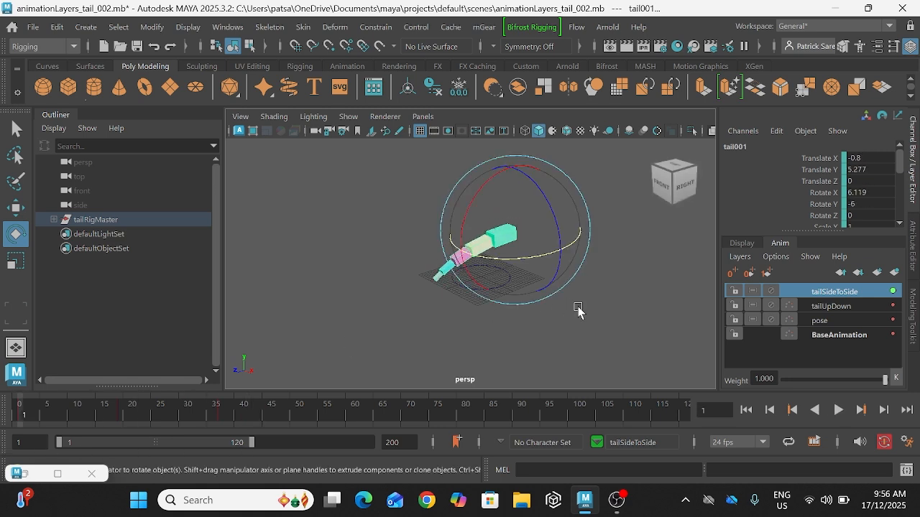
Step: Reselect the tail's base segment and replay its combined up-down and side-to-side motion from the first frame
left_click(576, 307)
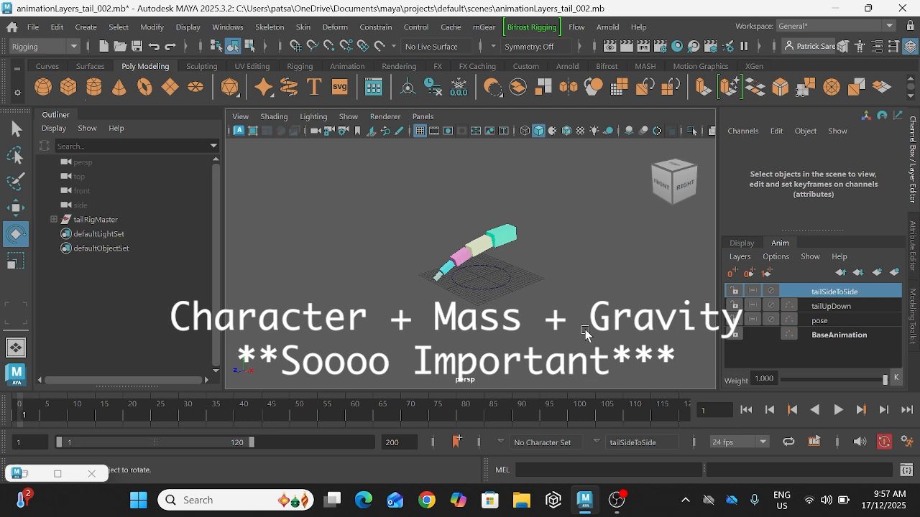
left_click(505, 236)
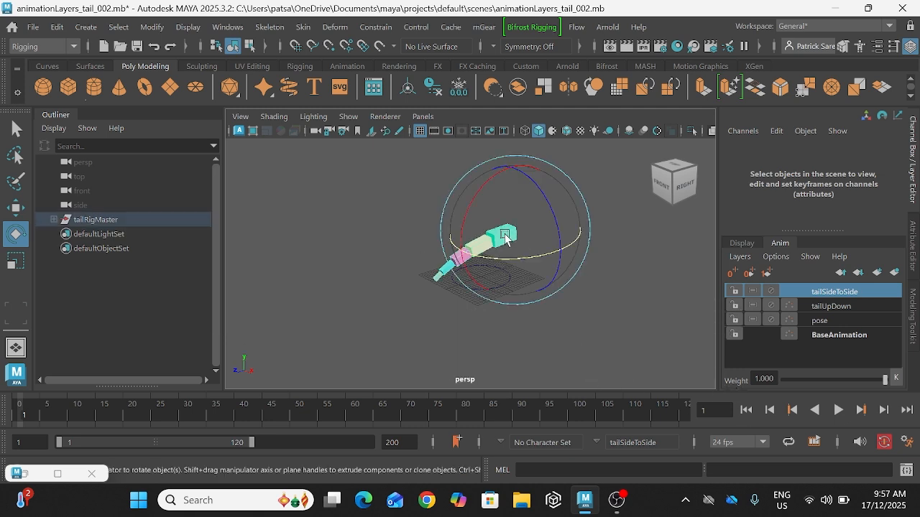
left_click_drag(505, 235, 505, 252)
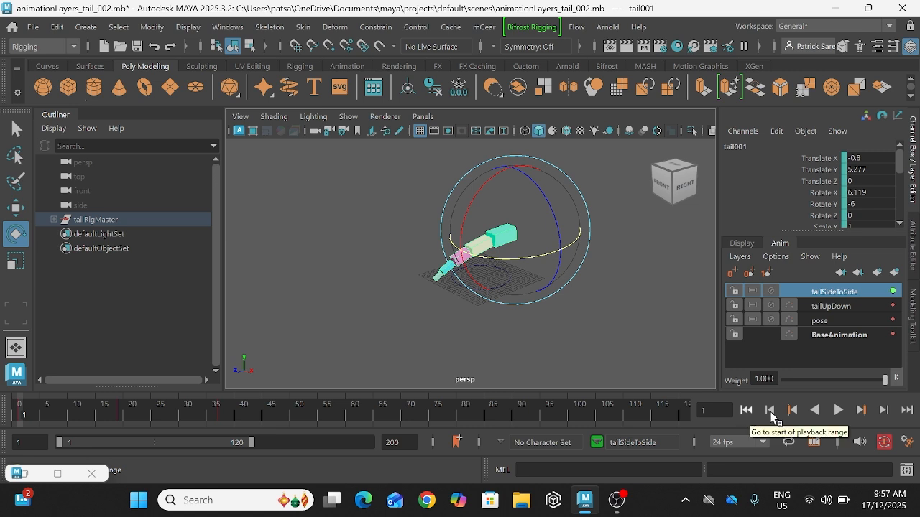
left_click(838, 410)
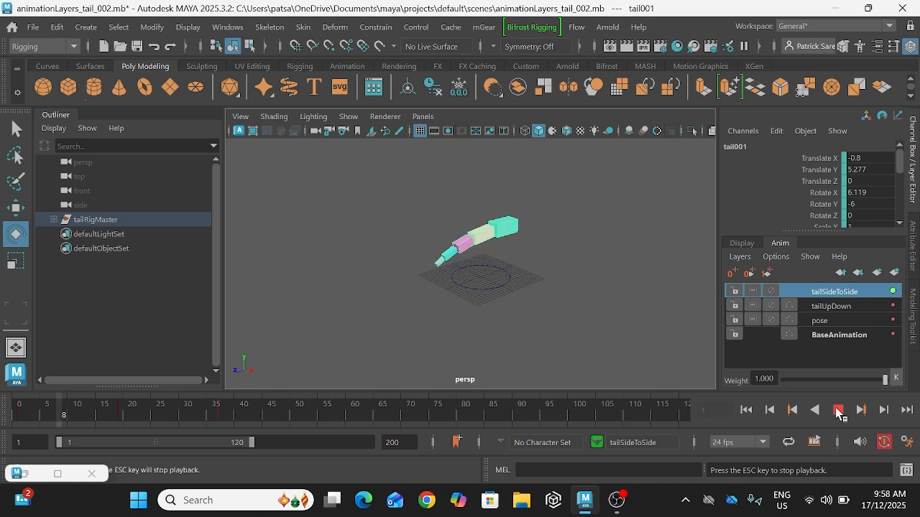
left_click(838, 411)
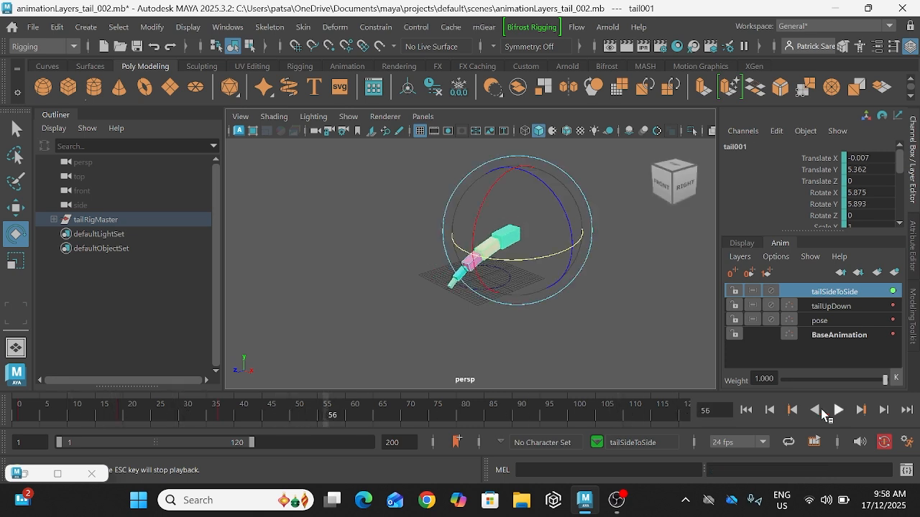
left_click(746, 411)
left_click(593, 355)
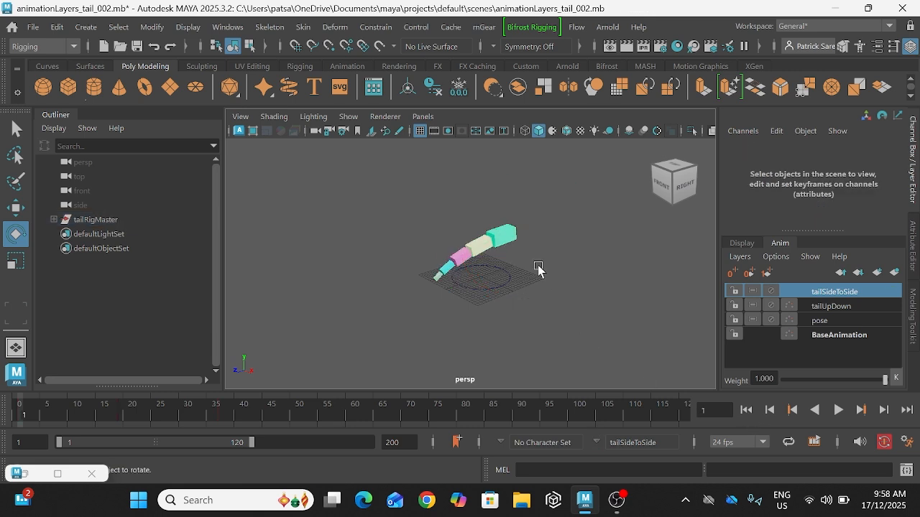
left_click(500, 232)
mouse_move(550, 223)
left_mouse_down()
mouse_move(540, 209)
mouse_move(551, 220)
left_mouse_up()
key("ctrl+z")
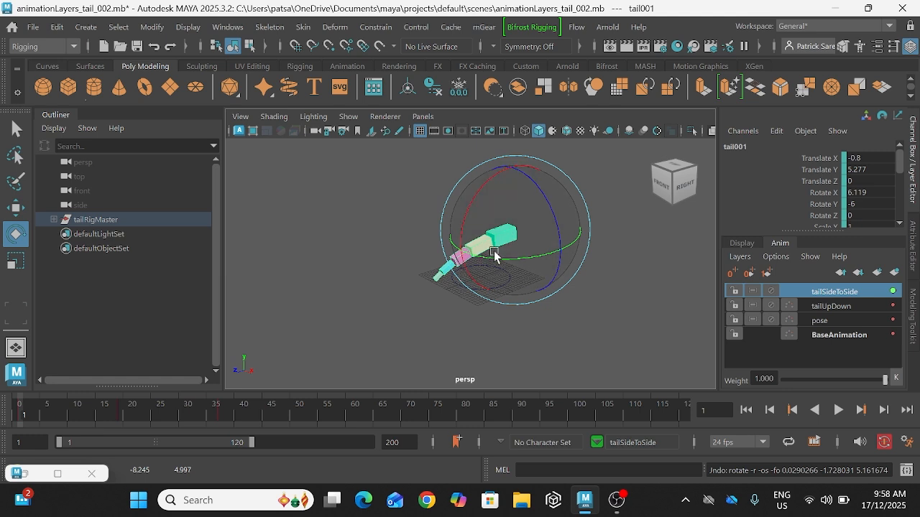
Step: Select the tail segments that follow the base segment, leaving the base itself out
left_click(558, 349)
left_click_drag(524, 228, 460, 209, "alt")
left_click_drag(407, 227, 466, 266)
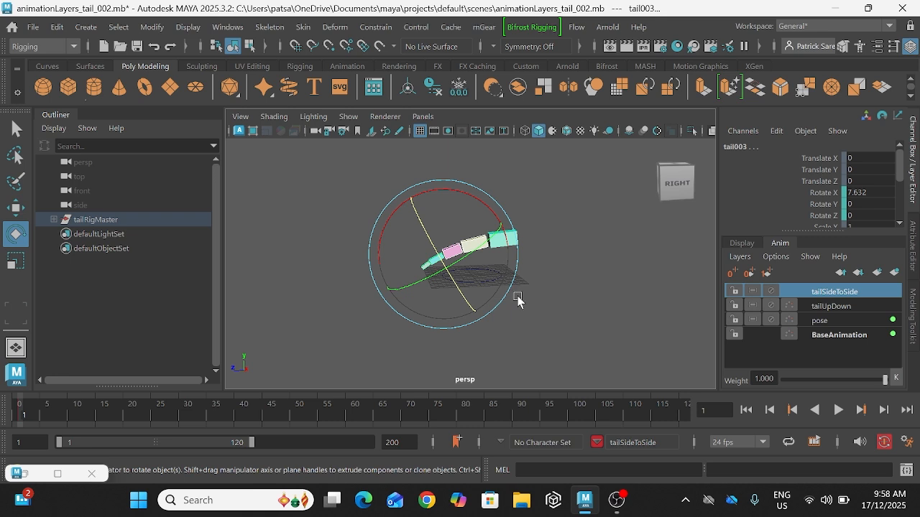
mouse_move(518, 300)
left_mouse_down("alt")
mouse_move(560, 310)
mouse_move(530, 302)
left_mouse_up("alt")
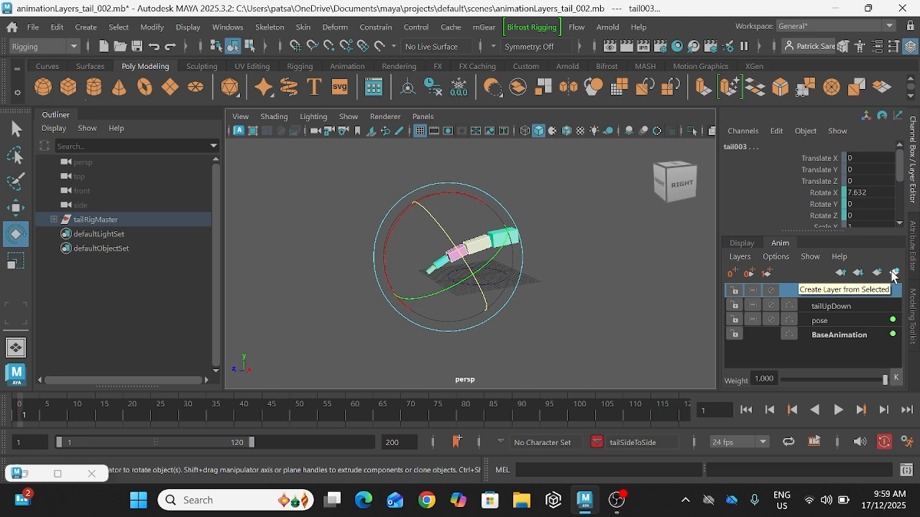
Step: Rename the tailUpDown animation layer to tailUpDown1 and copy the new name
left_click(848, 307)
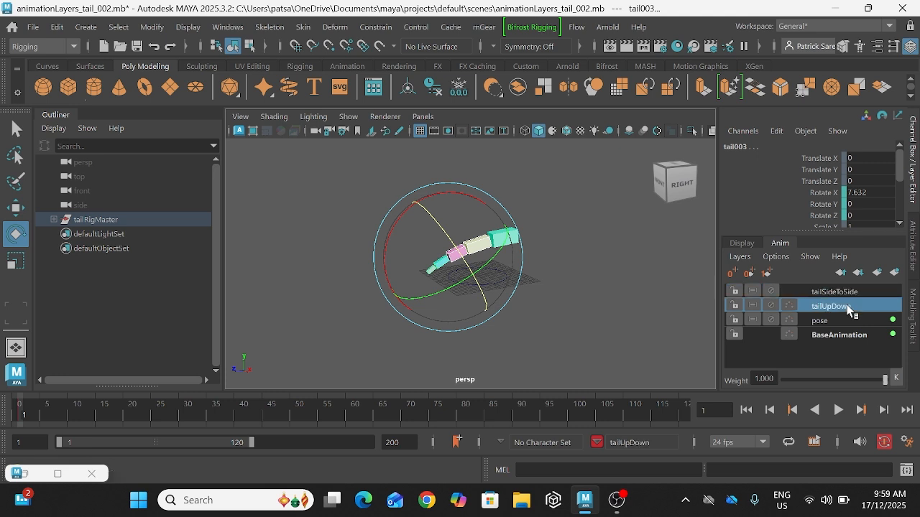
double_click(839, 307)
left_click(839, 307)
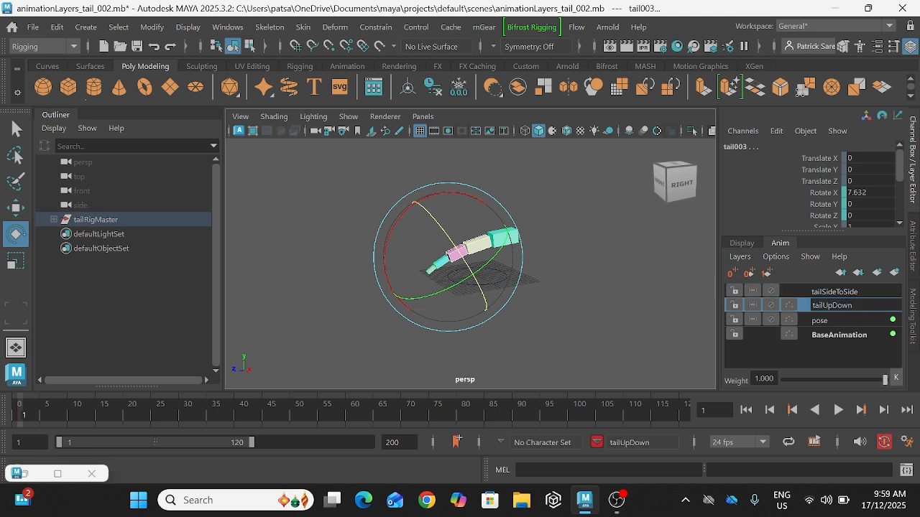
left_click_drag(857, 306, 823, 306)
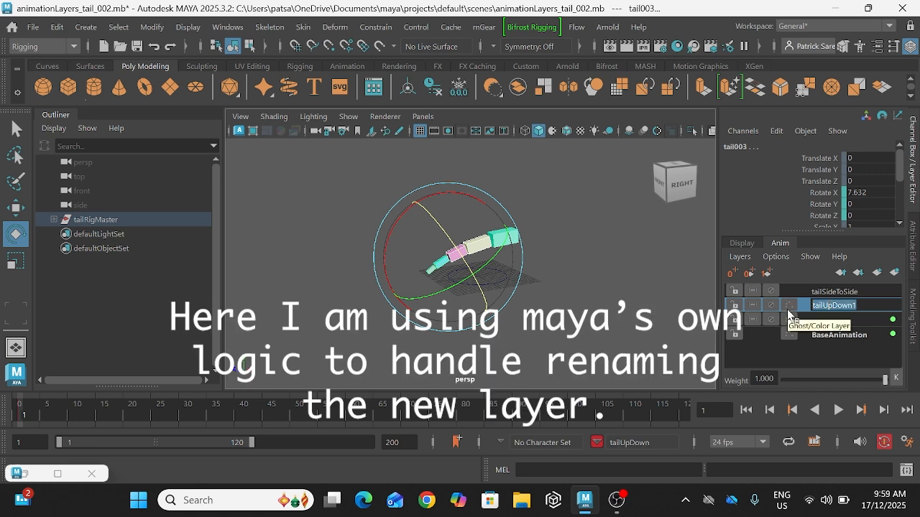
key("Return")
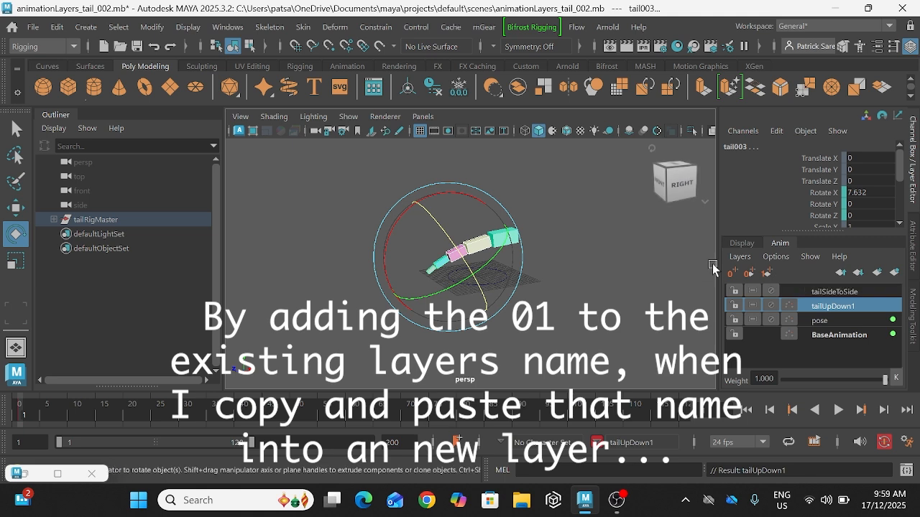
Step: Create an animation layer from the selected tail segments and name it tailUpDown2 by reusing the copied layer name
left_click(893, 274)
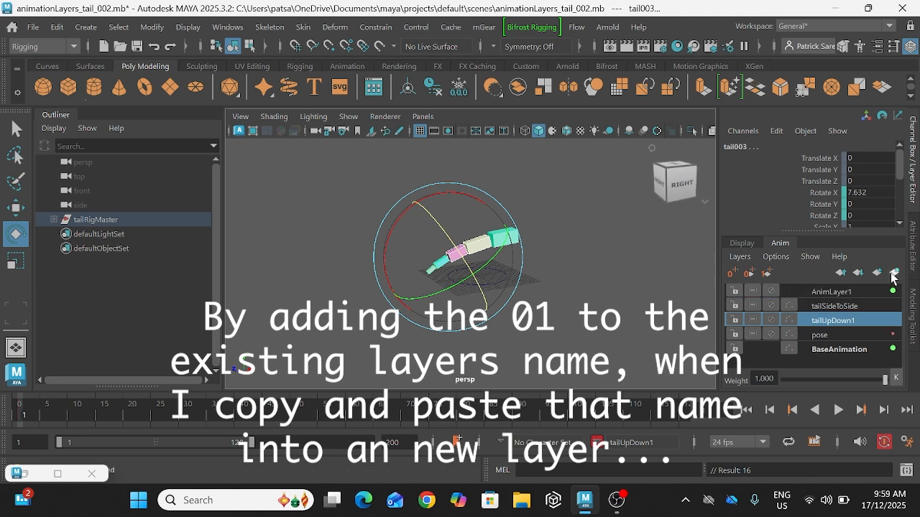
double_click(848, 291)
type("tailUpDown1")
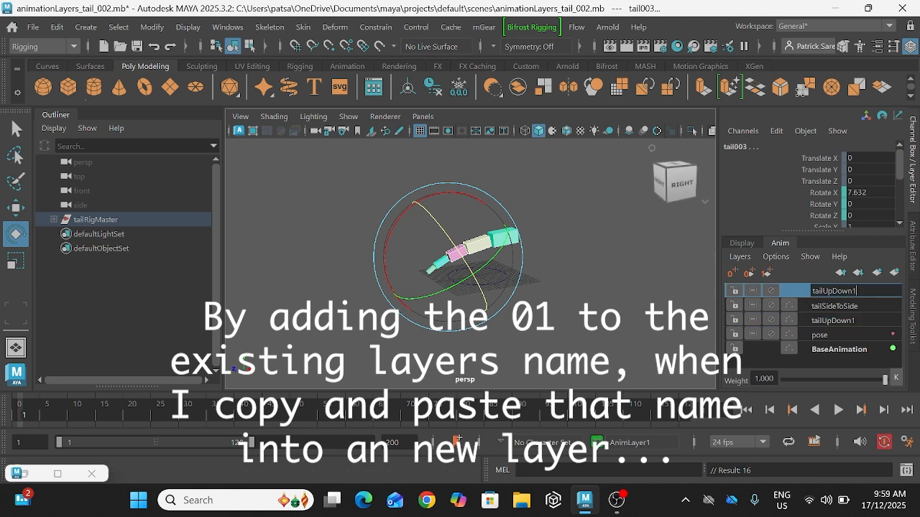
key("Return")
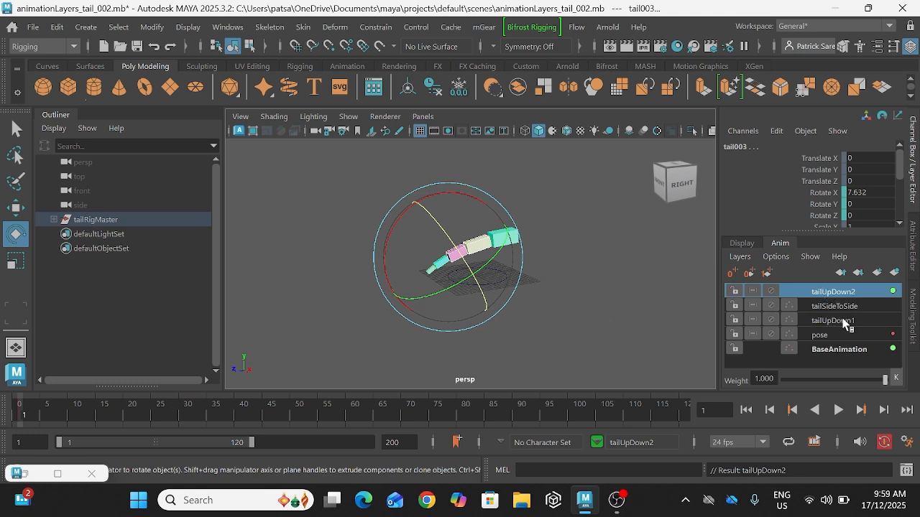
Step: Make tailUpDown1 the active animation layer and copy the Rotate X keys of the tail's base segment, tail001
left_click(845, 323, "ctrl")
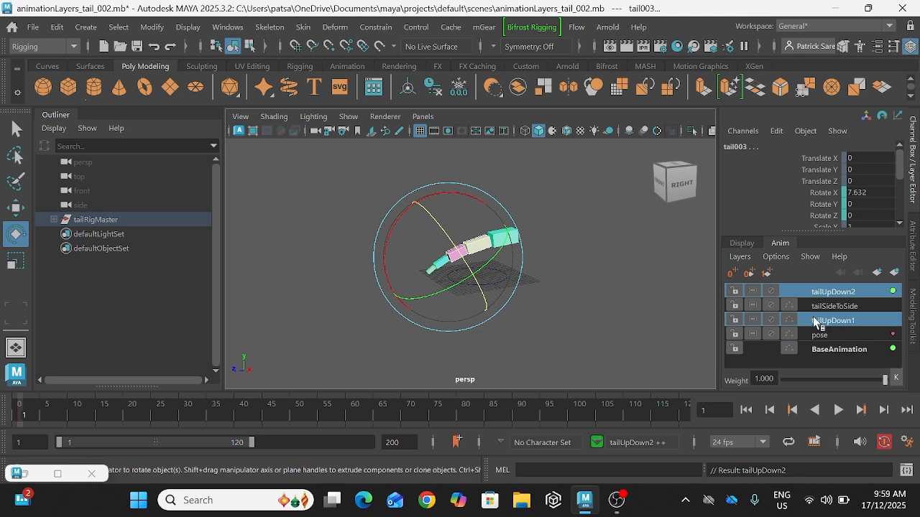
left_click(817, 319)
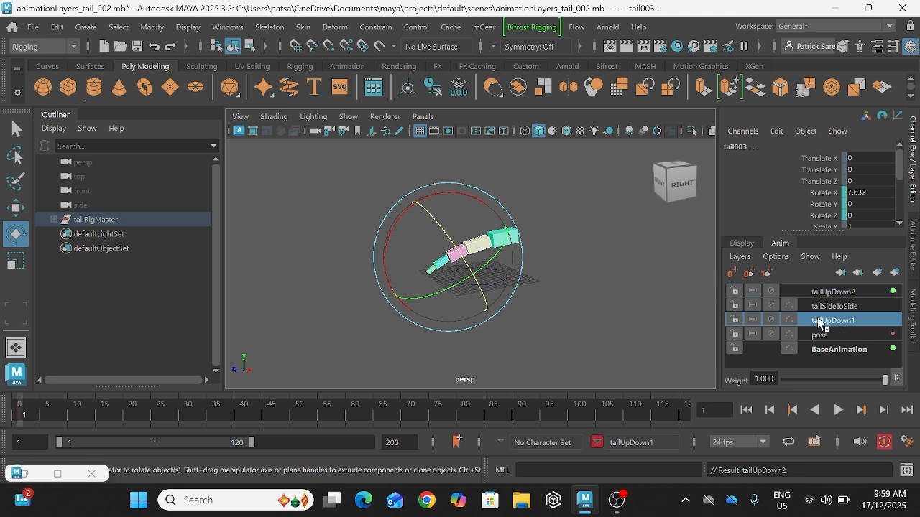
left_click(536, 254)
left_click(504, 236)
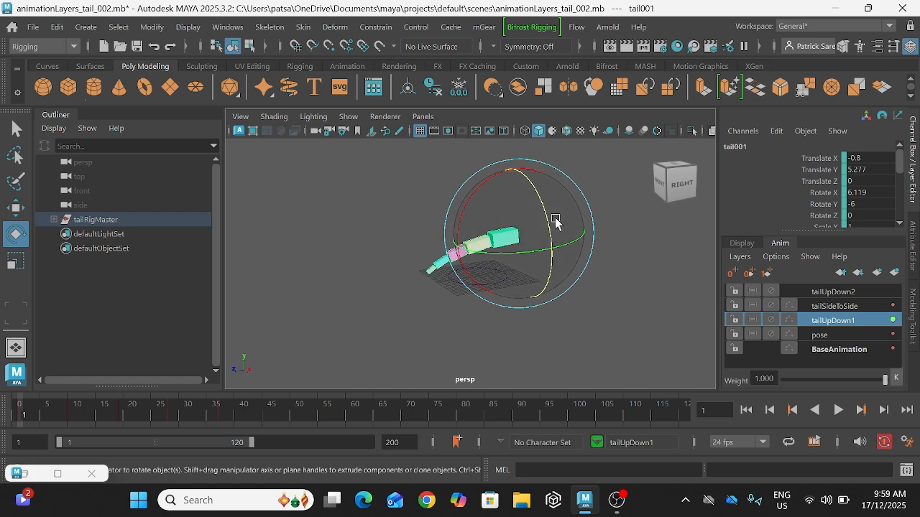
left_click(622, 331)
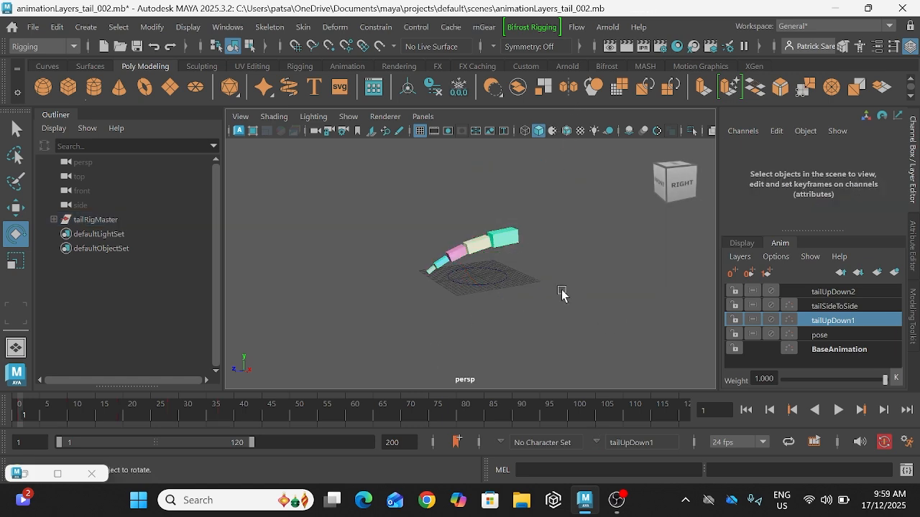
left_click(512, 242)
left_click(819, 194)
right_click(819, 194)
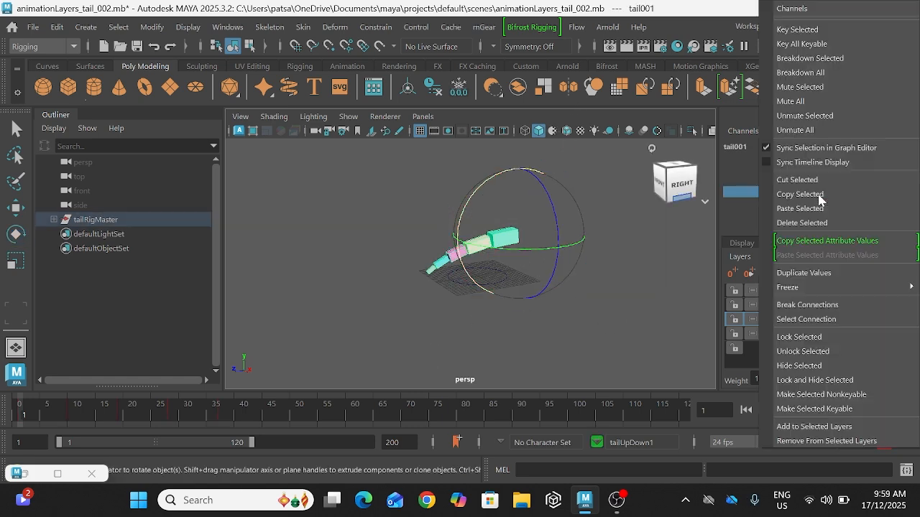
left_click(801, 195)
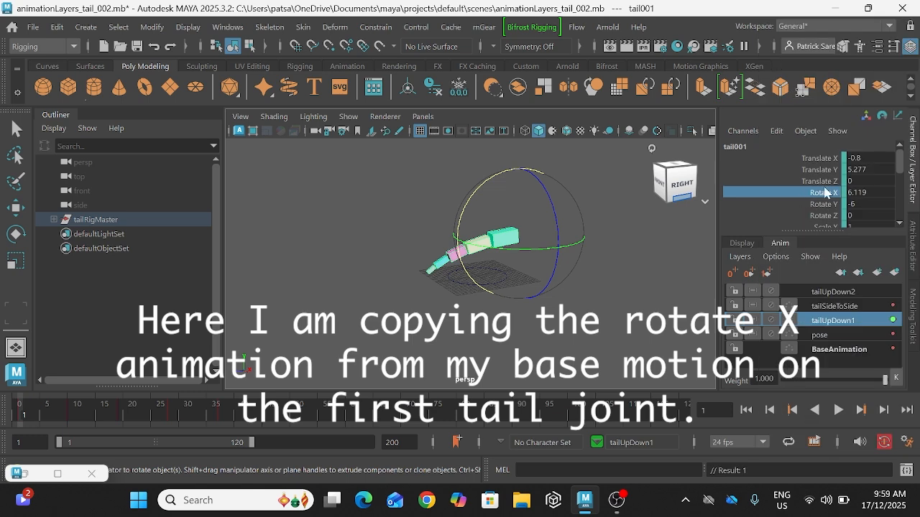
Step: Paste the copied keys into Rotate X of tail005, the second tail segment, on the tailUpDown2 layer
left_click(406, 216)
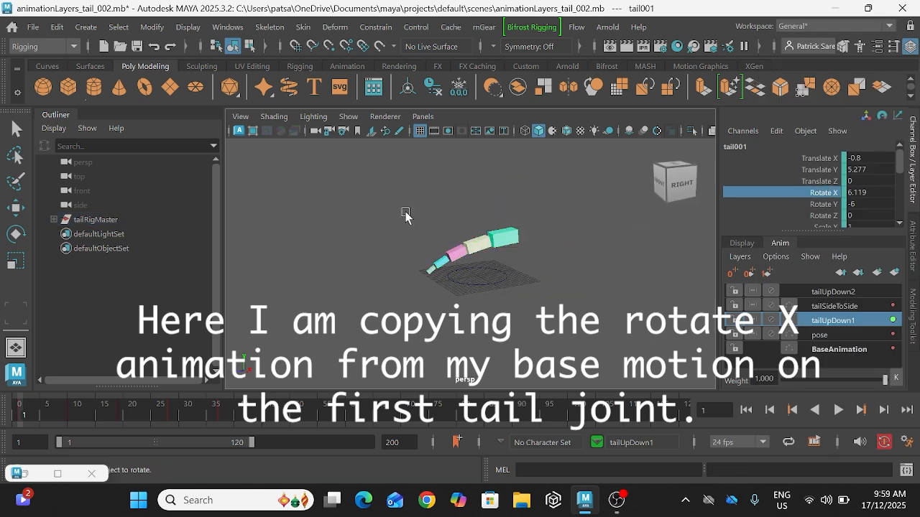
left_click(478, 248)
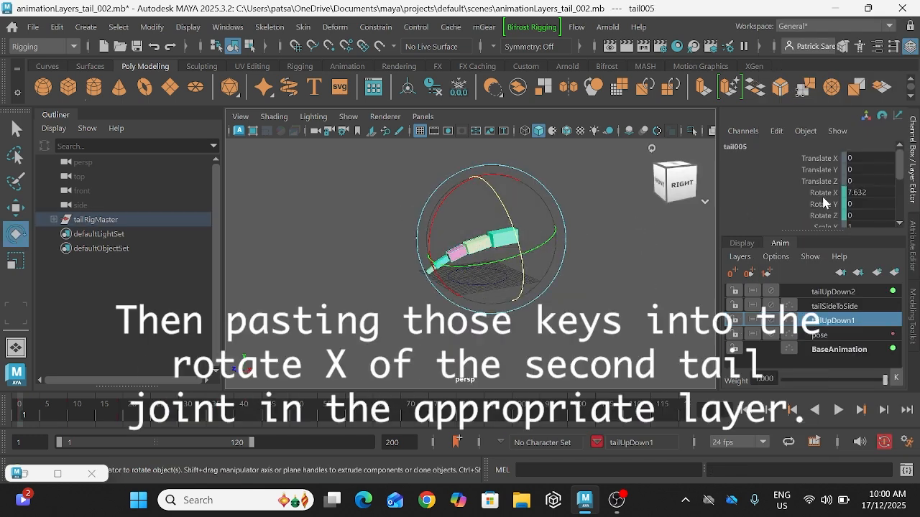
left_click(833, 292)
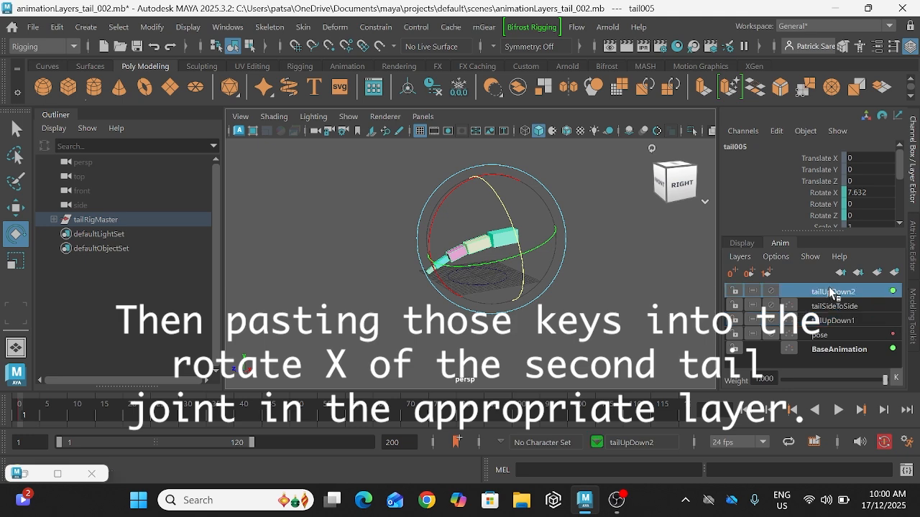
left_click(827, 193)
right_click(823, 193)
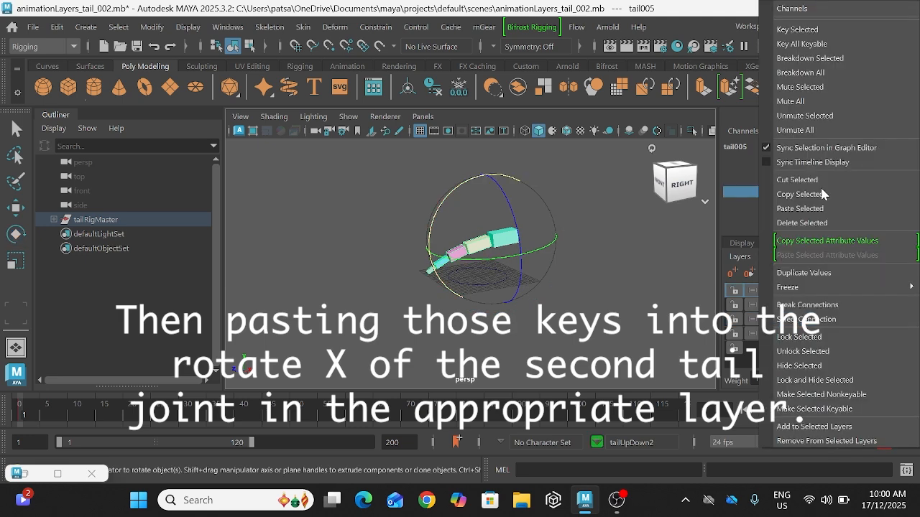
left_click(819, 209)
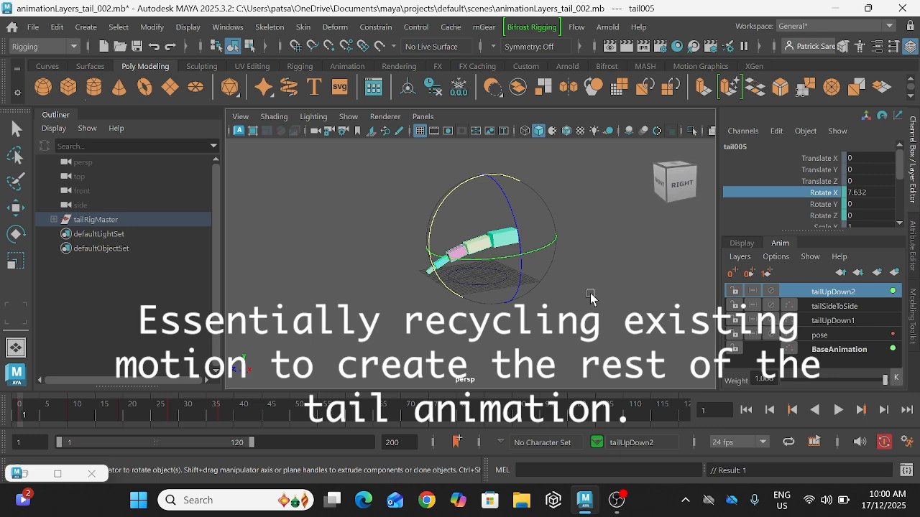
Step: Paste the copied keys into Rotate X of tail002, the third tail segment, on the tailUpDown2 layer
left_click(534, 303)
left_click(454, 256)
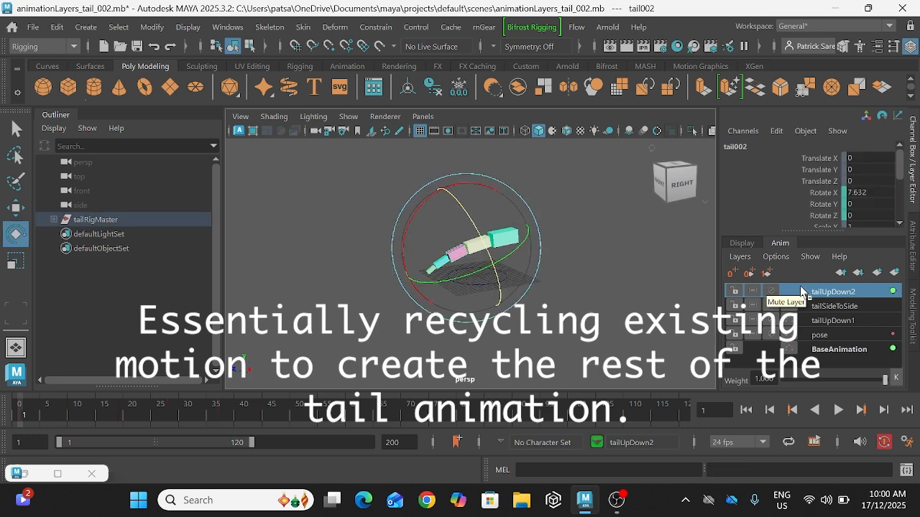
left_click(825, 193)
right_click(824, 196)
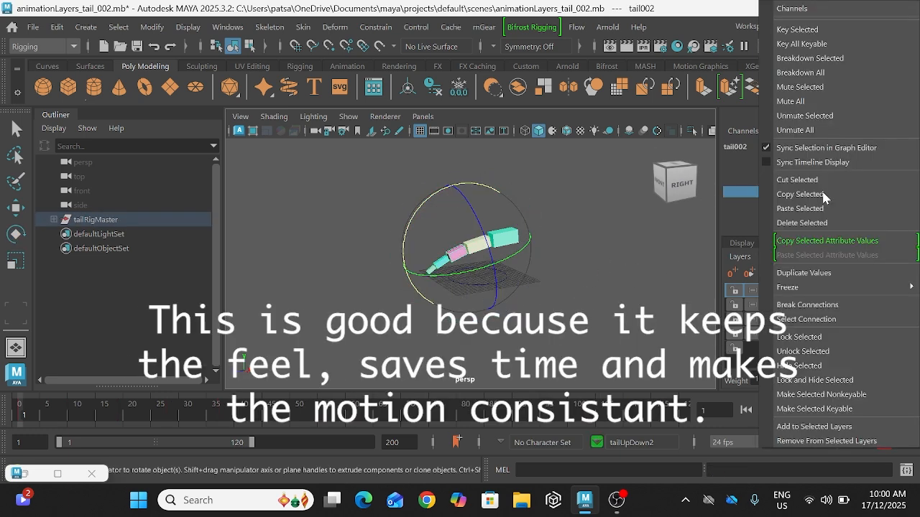
left_click(819, 210)
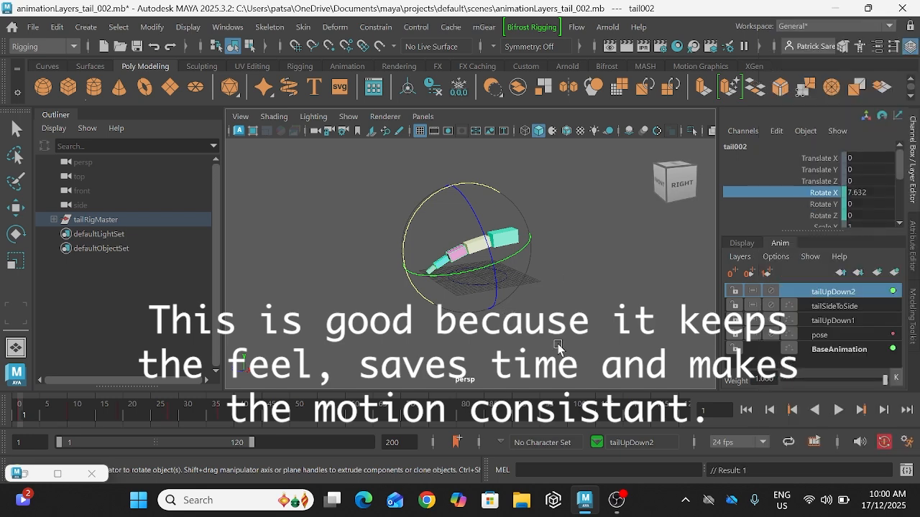
Step: Paste the copied keys into Rotate X of tail003, the fourth tail segment, on the tailUpDown2 layer
left_click(558, 344)
left_click(448, 265)
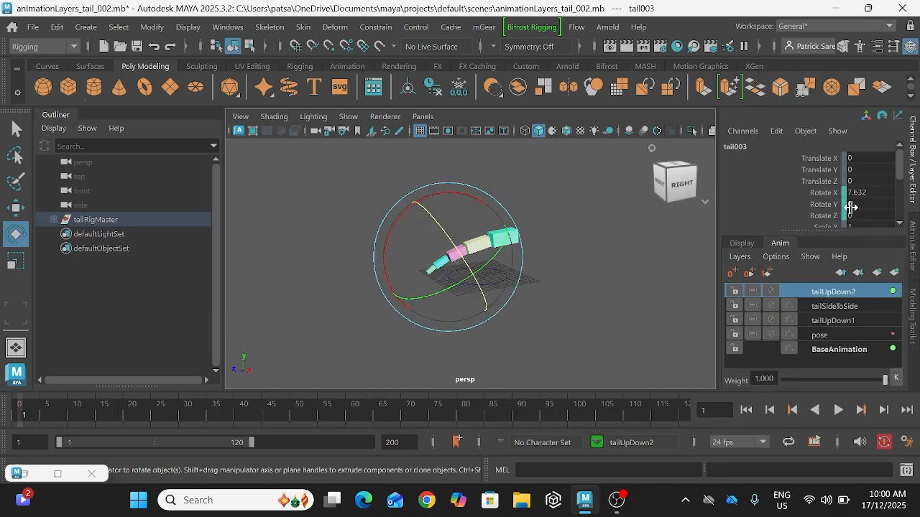
left_click(823, 193)
right_click(823, 199)
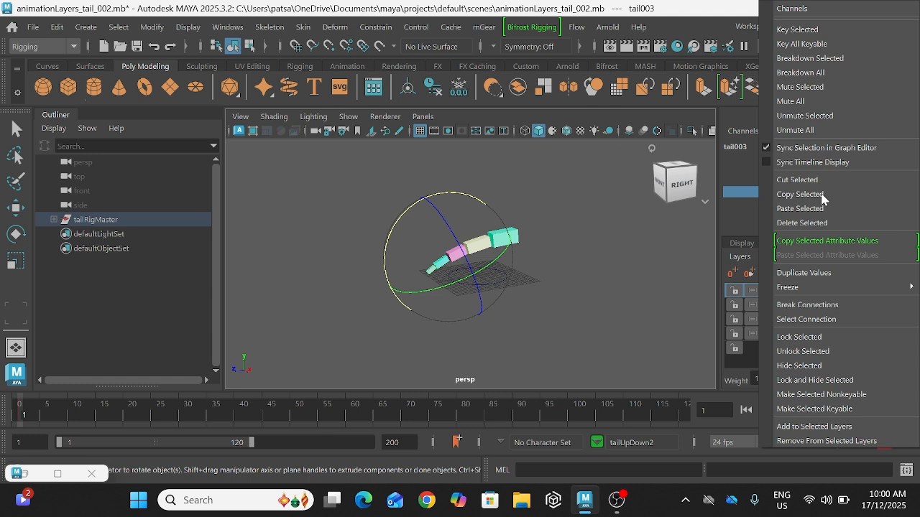
left_click(819, 209)
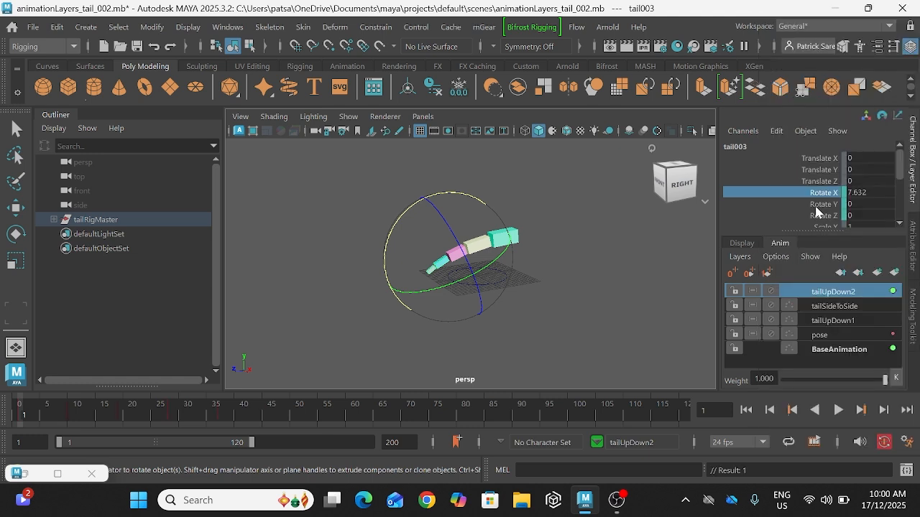
Step: Paste the copied keys into Rotate X of tail004, the tail's tip segment, and deselect nothing else on the tailUpDown2 layer
left_click(333, 291)
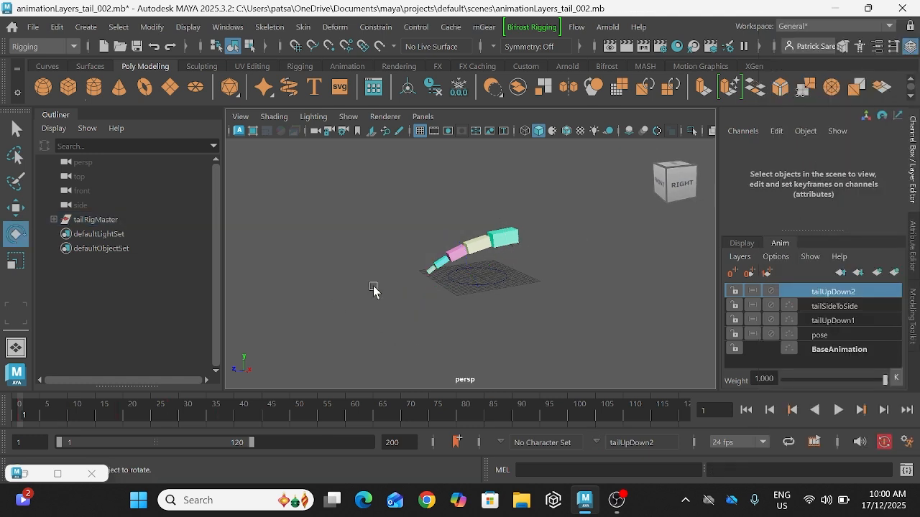
left_click(431, 275)
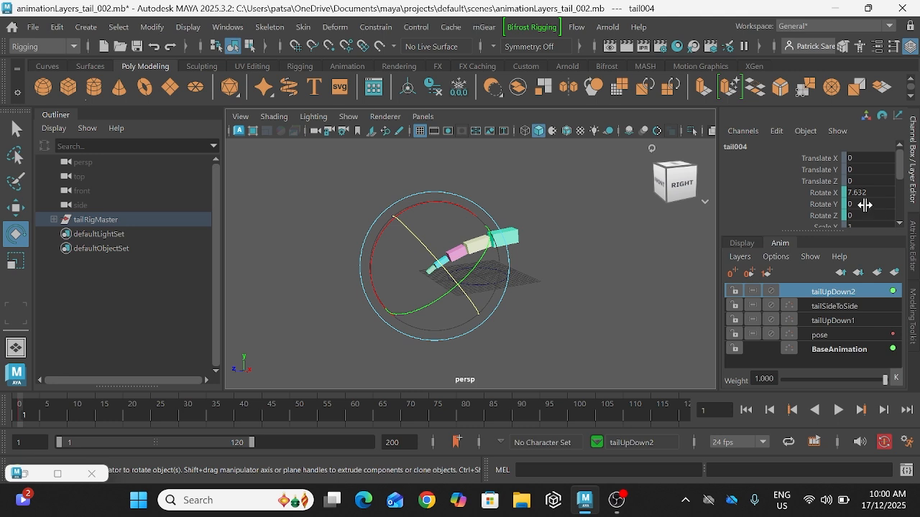
left_click(824, 193)
right_click(824, 196)
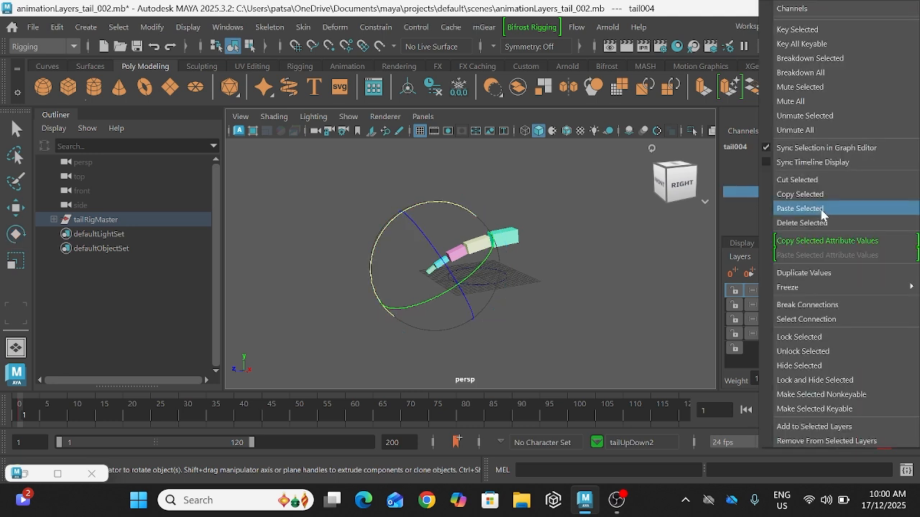
left_click(820, 209)
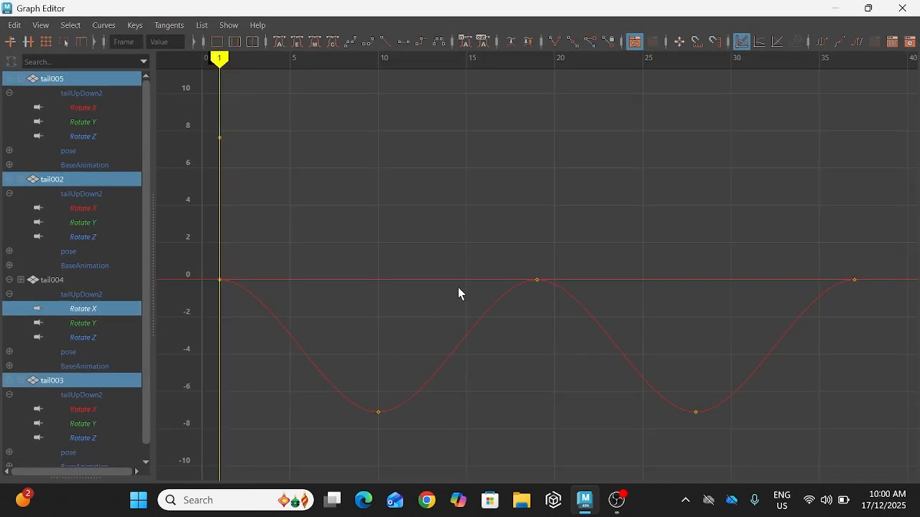
Step: In the Graph Editor, set the four tail segments' Rotate X curves to cycle before and after their keys
scroll(587, 278, "down", 8)
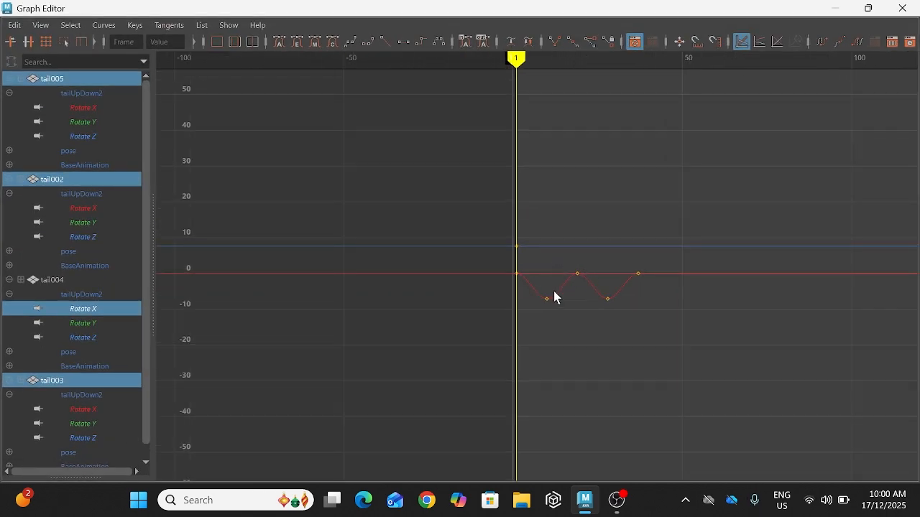
left_click(565, 288)
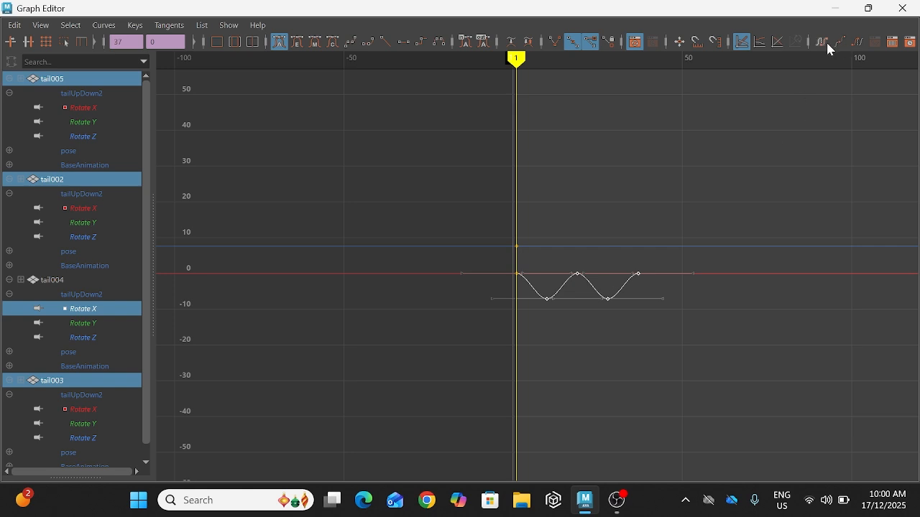
left_click(858, 45)
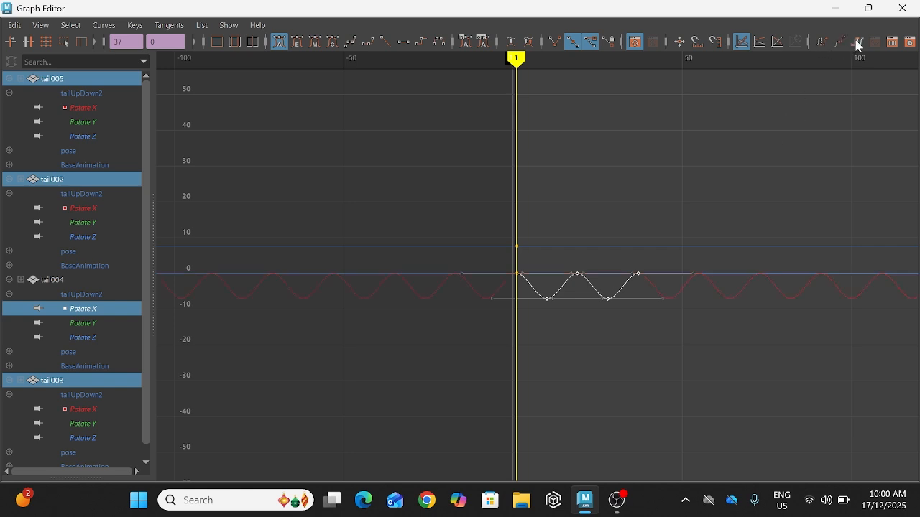
Step: Play back the tail animation to check the cycling motion, stop it and return to frame 1
left_click(105, 123)
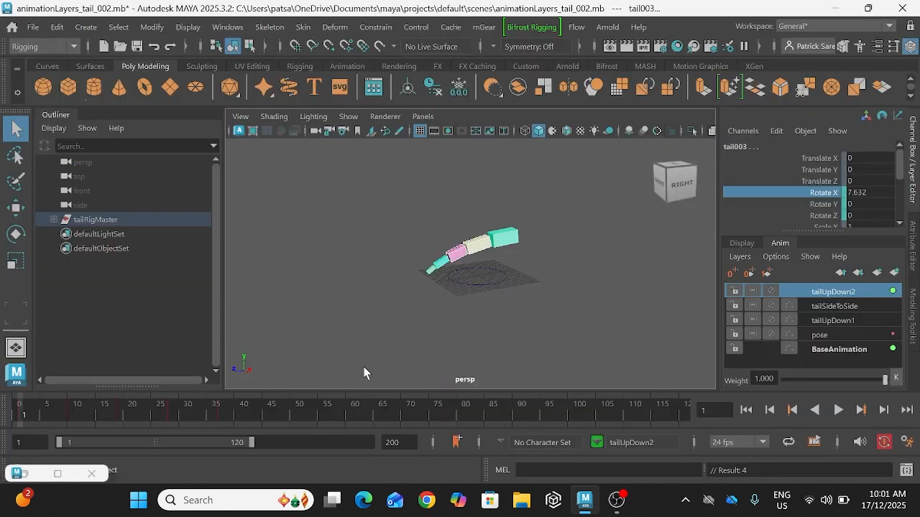
left_click(838, 411)
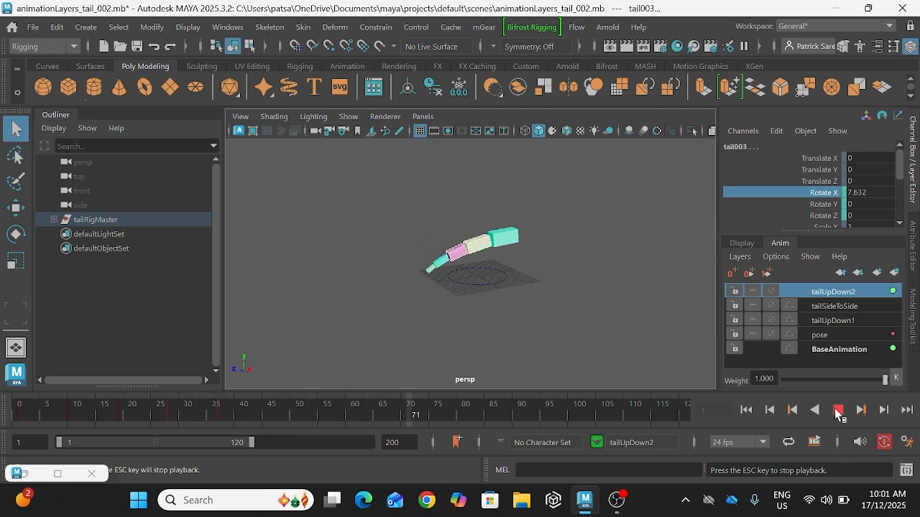
left_click(838, 411)
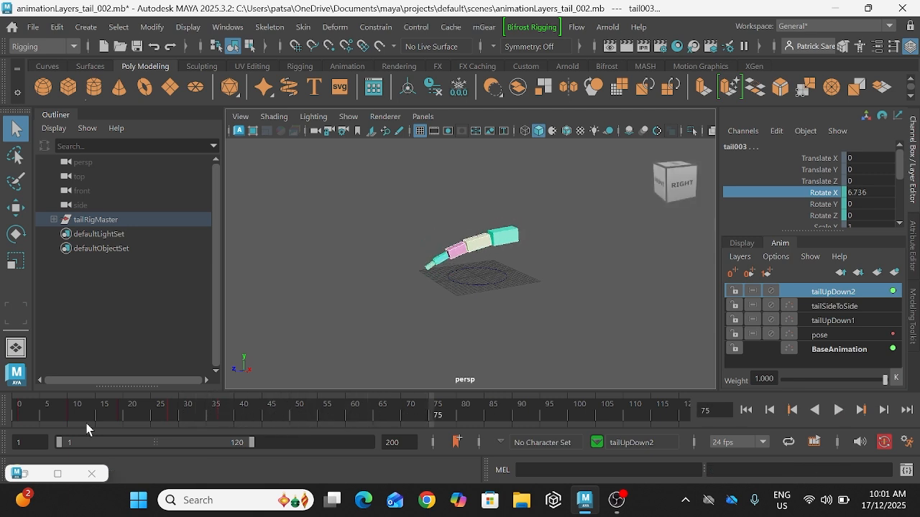
left_click(747, 410)
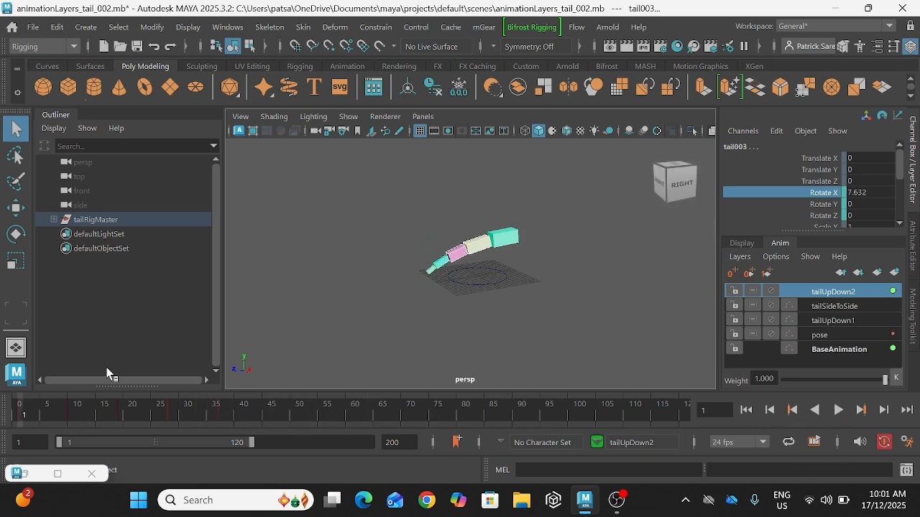
double_click(34, 477)
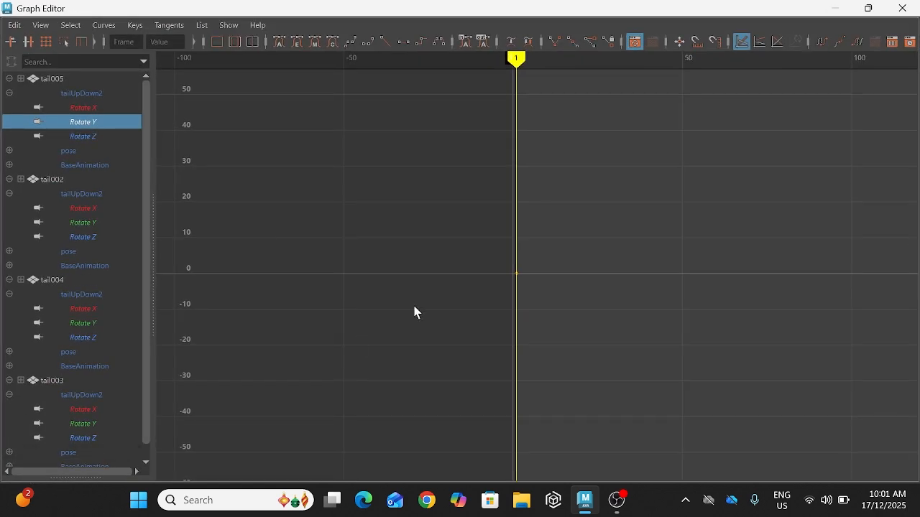
left_click(836, 8)
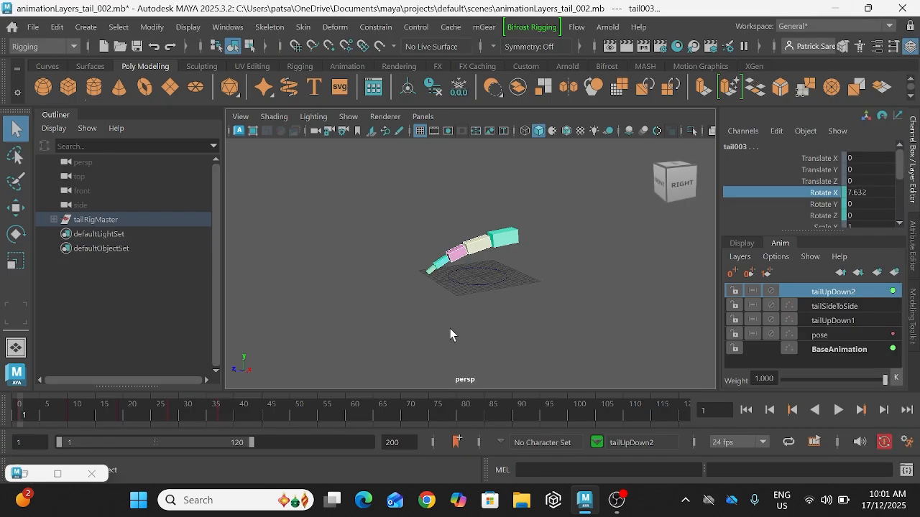
Step: Shift all Rotate X keys of tail005, tail002, tail003 and tail004 on tailUpDown2 two frames later with +=2
left_click_drag(471, 271, 472, 272)
left_click(58, 475)
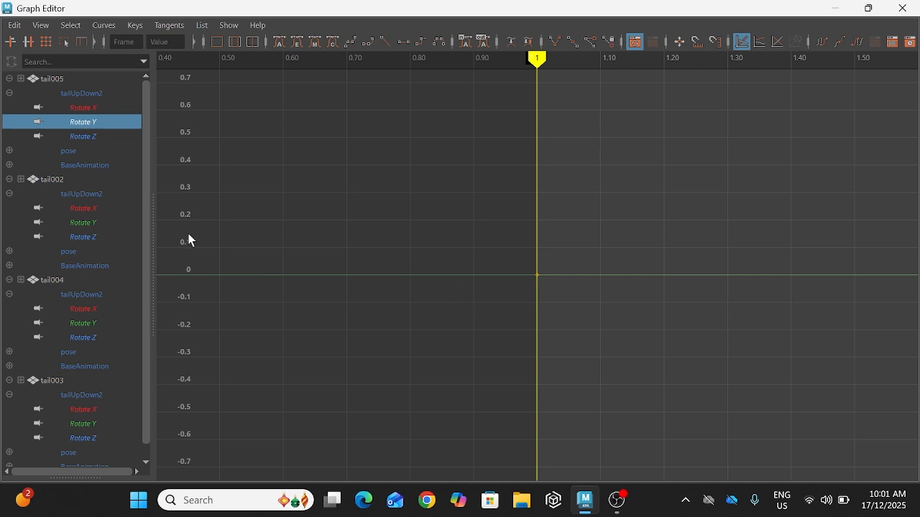
left_click(91, 107)
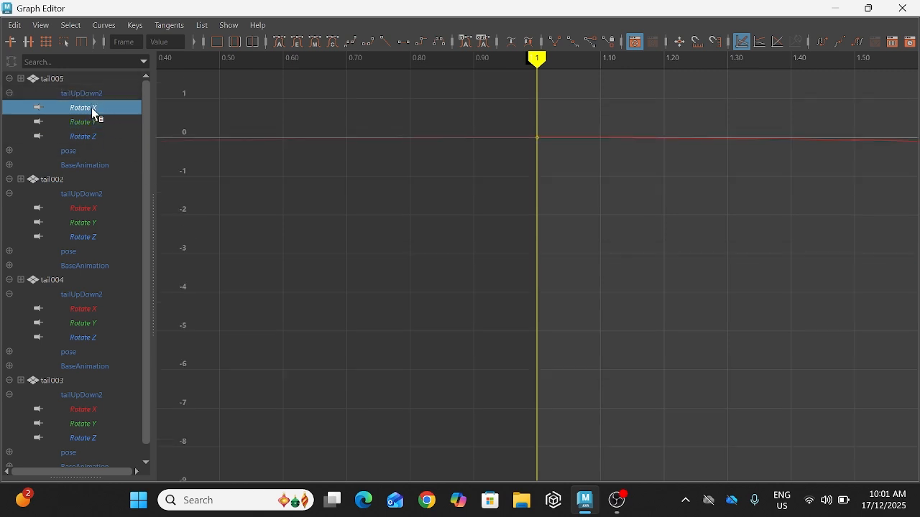
left_click(91, 207, "ctrl")
left_click(89, 309, "ctrl")
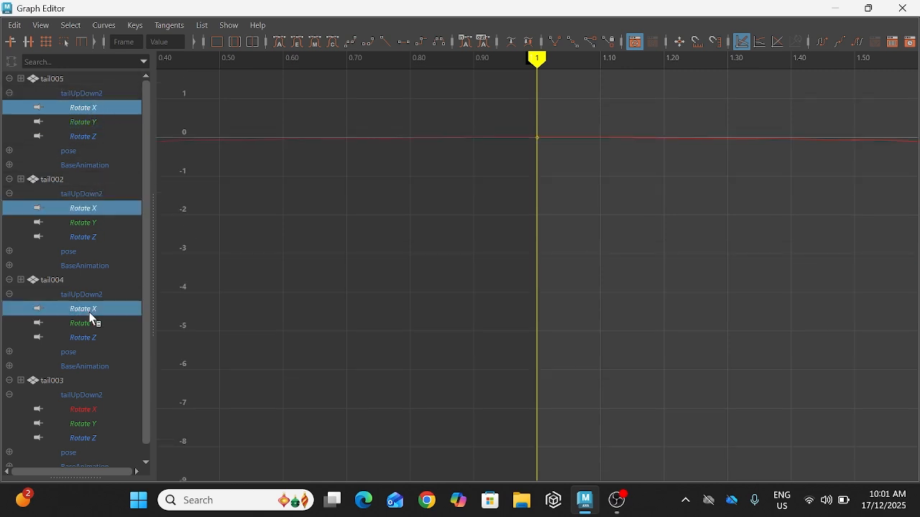
left_click(90, 409, "ctrl")
scroll(98, 414, "down", 1)
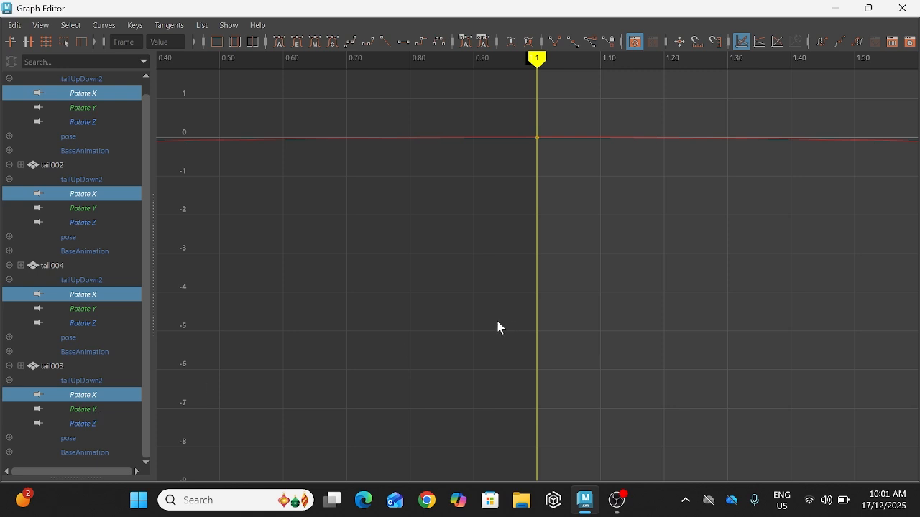
key("f")
scroll(501, 329, "down", 2)
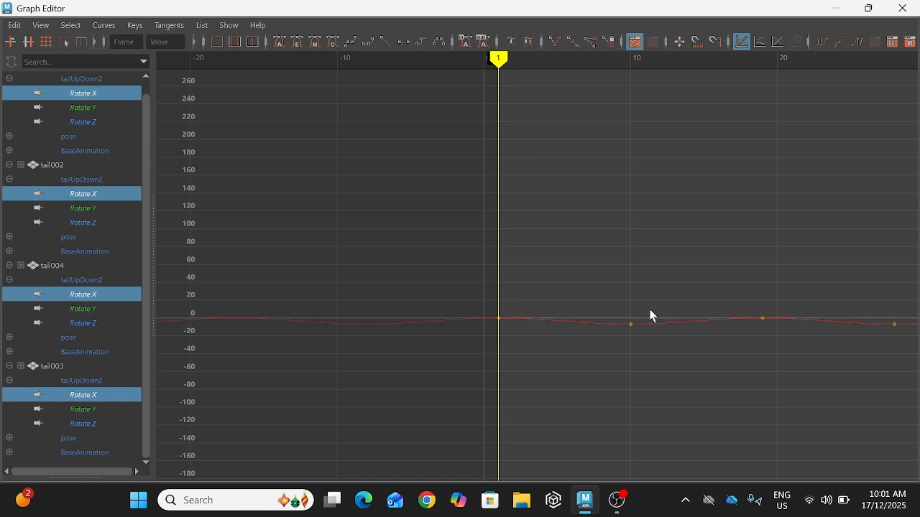
left_click_drag(686, 299, 691, 372)
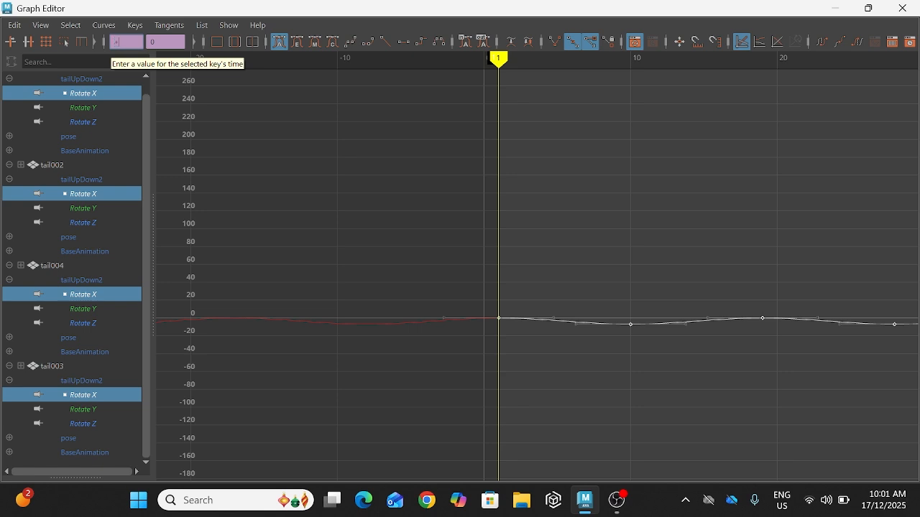
type("+=2")
key("Return")
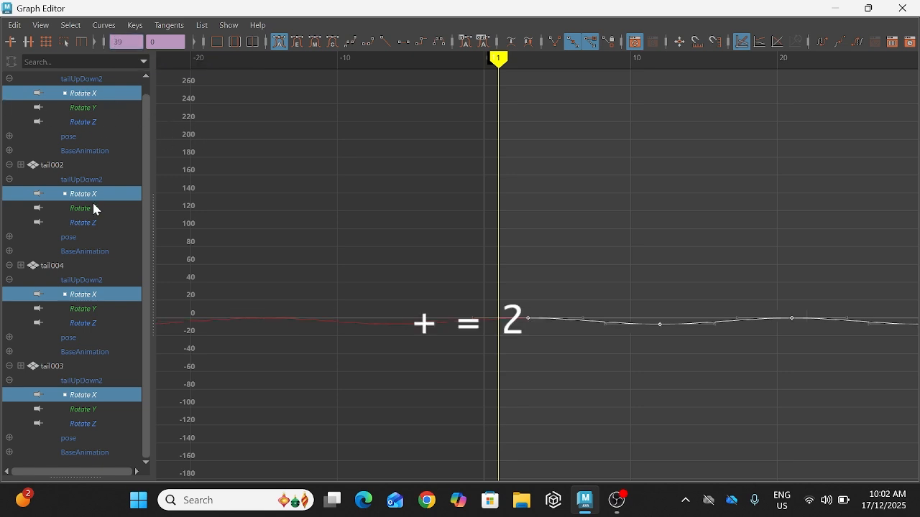
mouse_move(93, 196)
left_mouse_down()
mouse_move(92, 300)
mouse_move(93, 196)
left_mouse_up()
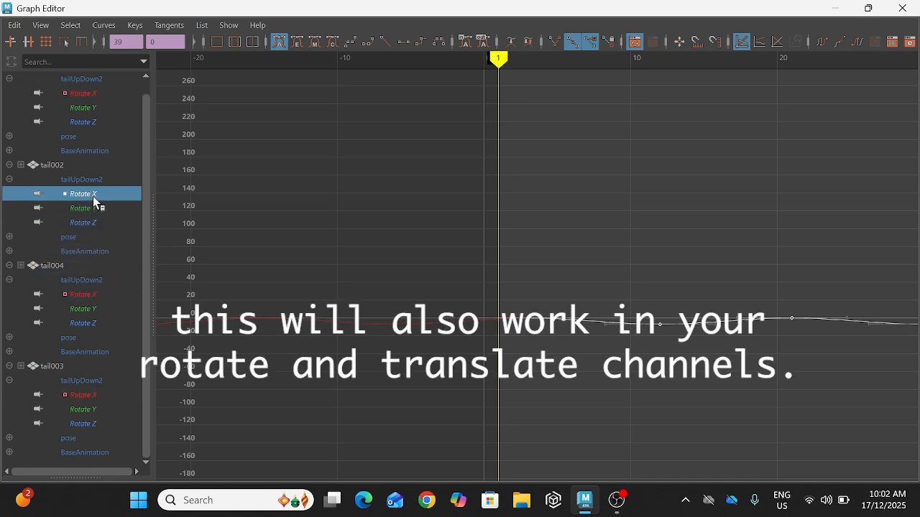
left_click(85, 295, "ctrl")
left_click(88, 397, "ctrl")
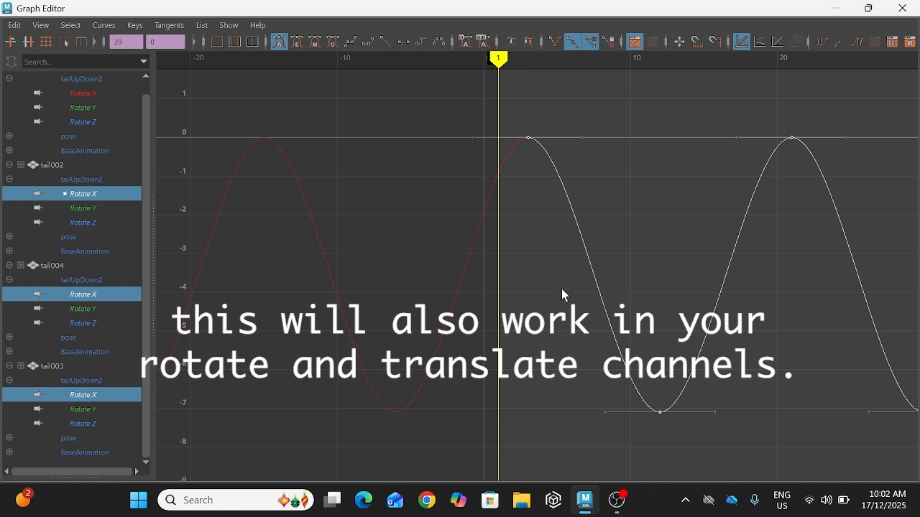
scroll(648, 268, "down", 5)
left_click(705, 132)
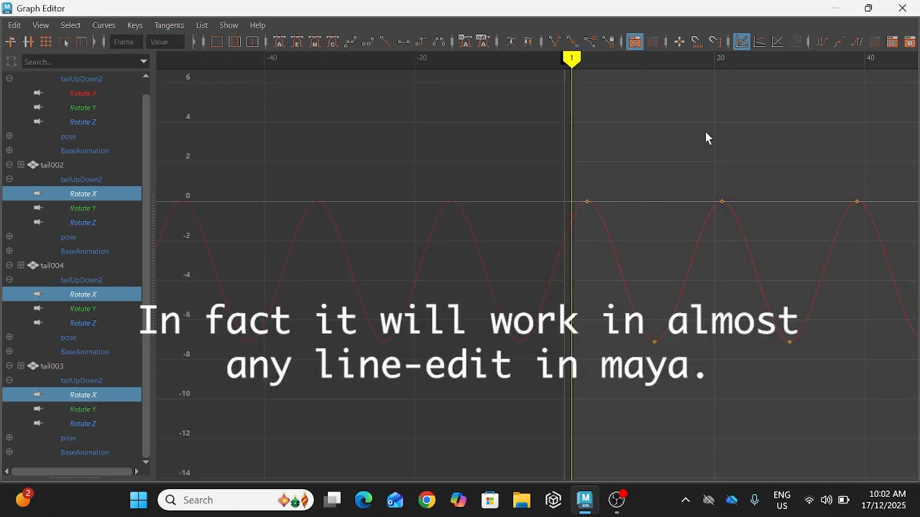
left_click(835, 9)
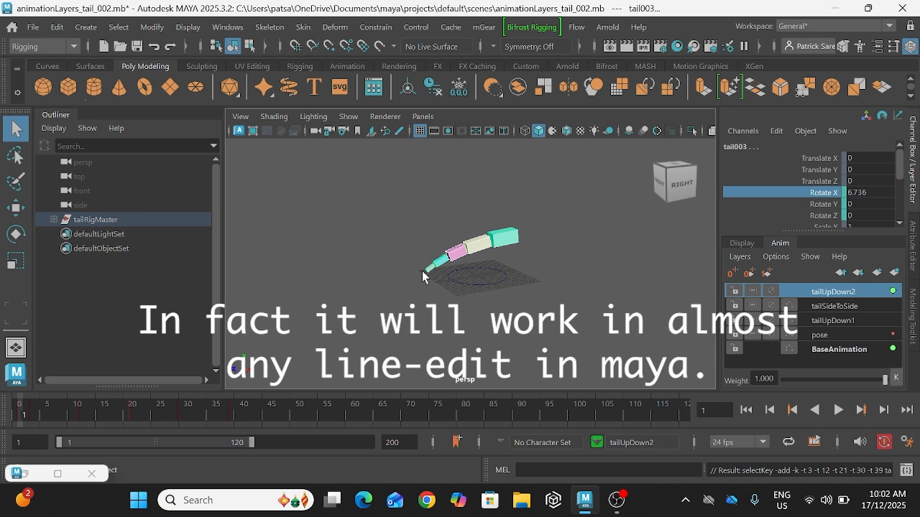
Step: Select tail002, tail003 and tail004 and shift their Rotate X keys on tailUpDown2 another two frames with +=2
left_click(456, 254)
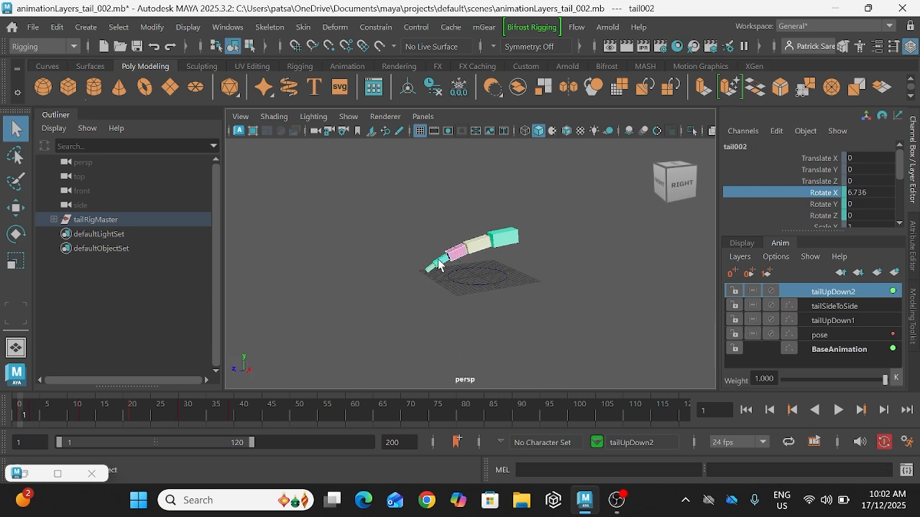
left_click(429, 269, "shift")
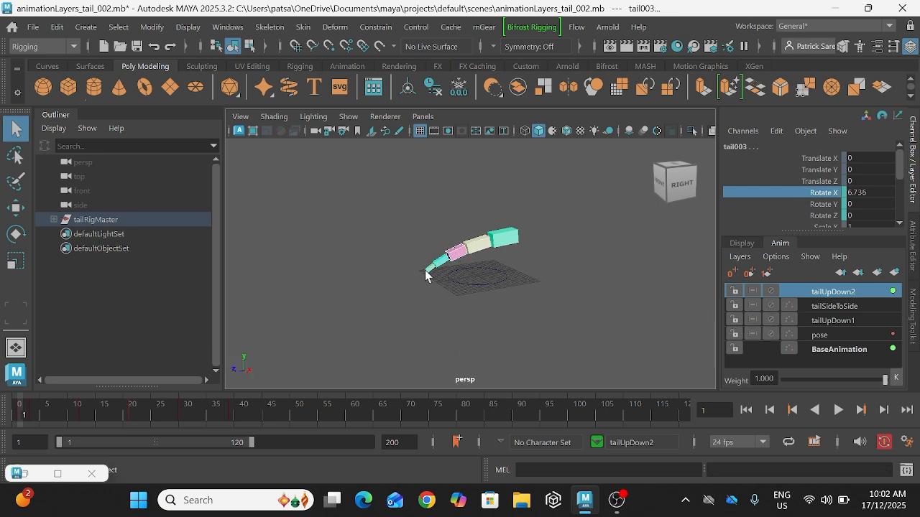
left_click(57, 474)
left_click_drag(421, 335, 558, 391)
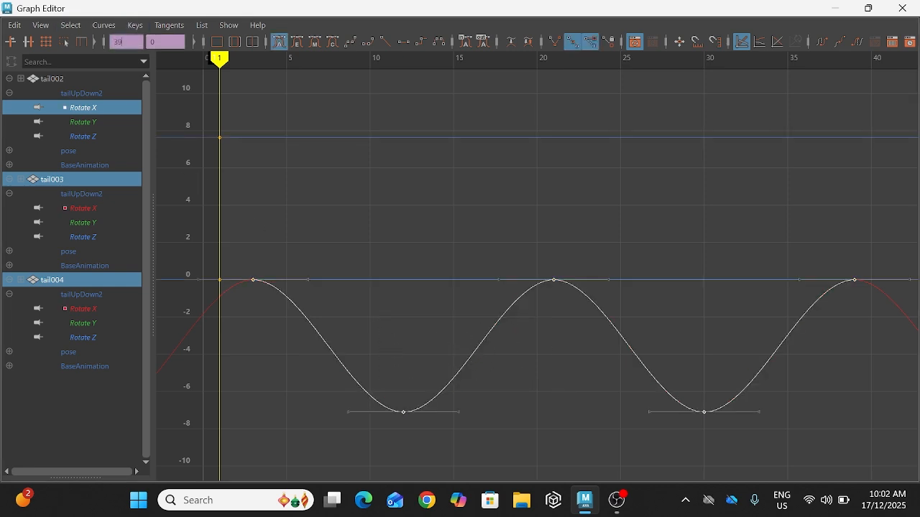
left_click_drag(121, 42, 102, 45)
type("+=2")
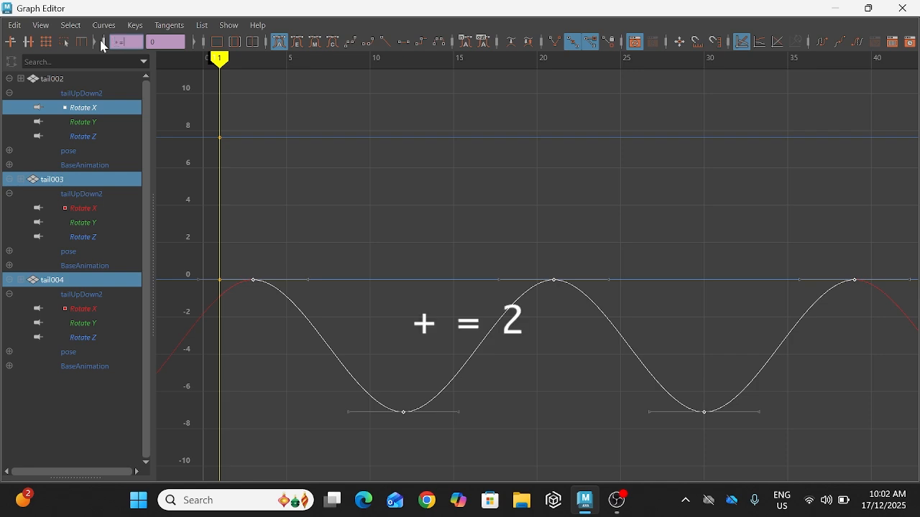
key("Return")
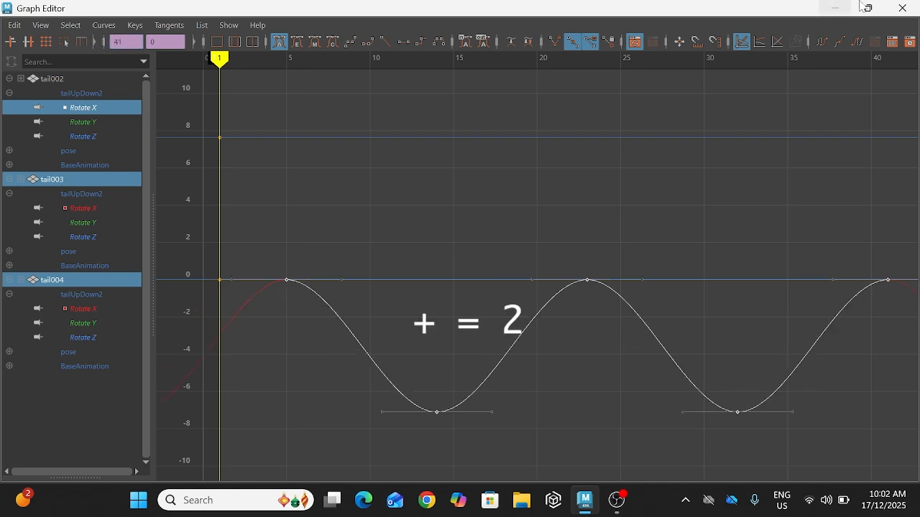
left_click(838, 13)
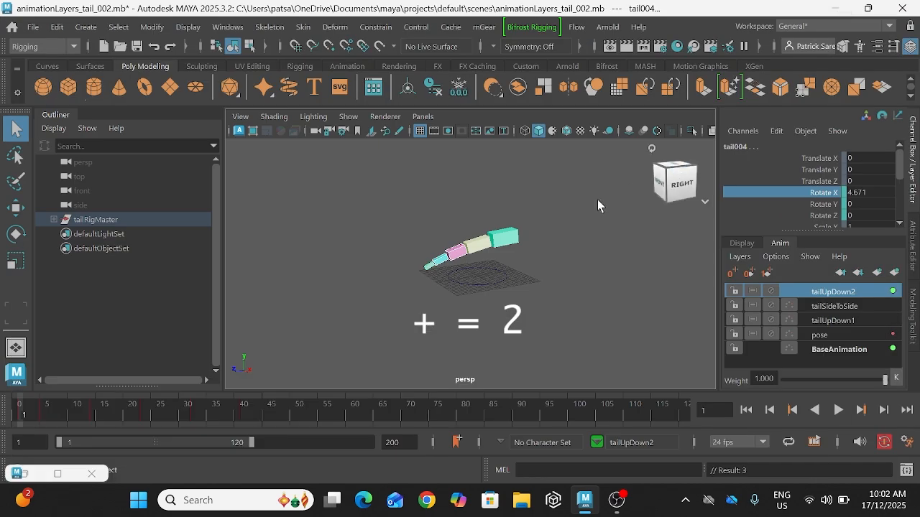
Step: Select tail003 and tail004 together and shift all their Rotate X keys on tailUpDown2 two frames later with +=2
left_click(441, 266)
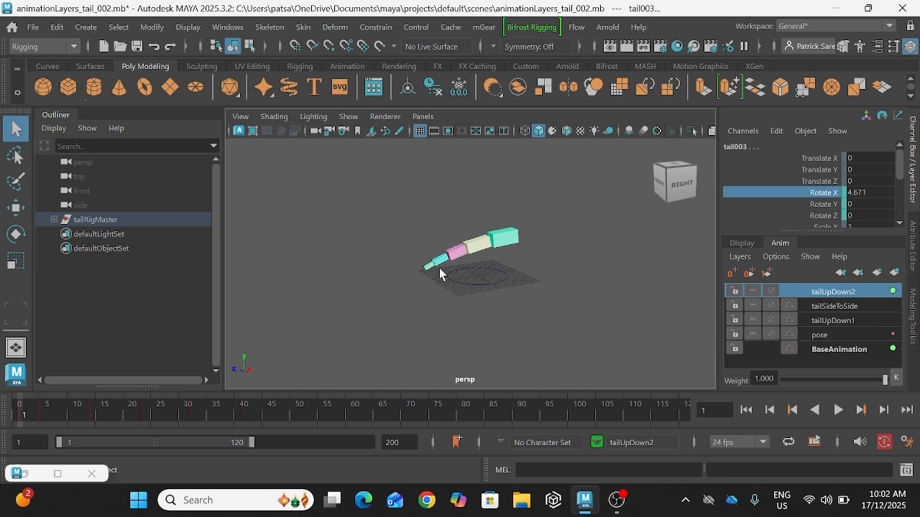
left_click(58, 474)
right_click(336, 319)
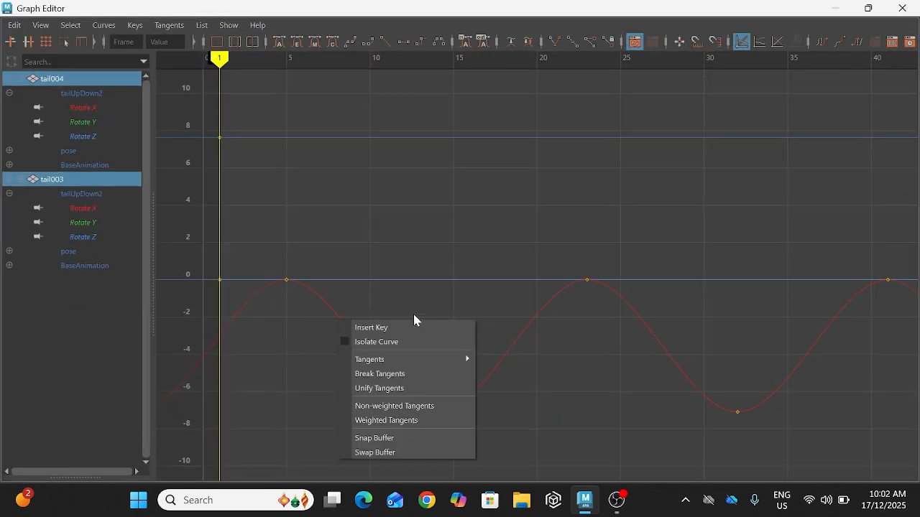
left_click_drag(181, 179, 358, 305)
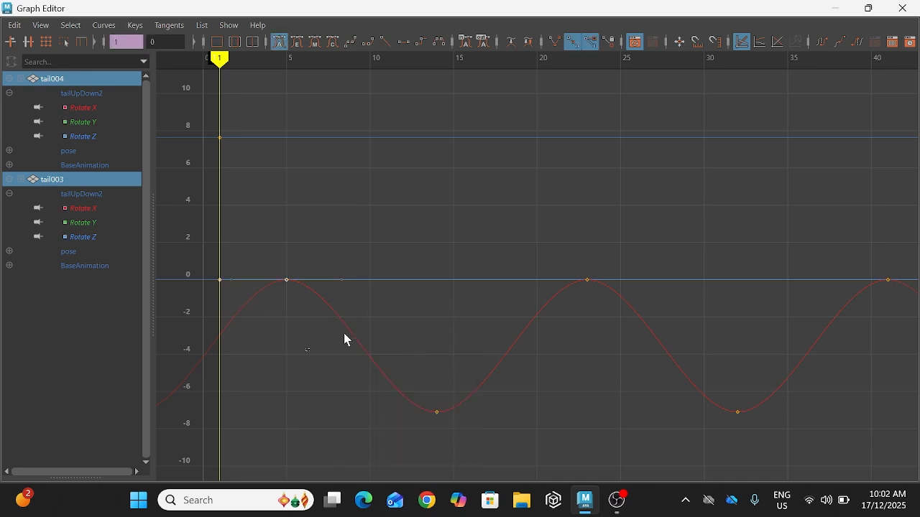
left_click(346, 337)
left_click_drag(132, 43, 108, 43)
type("-")
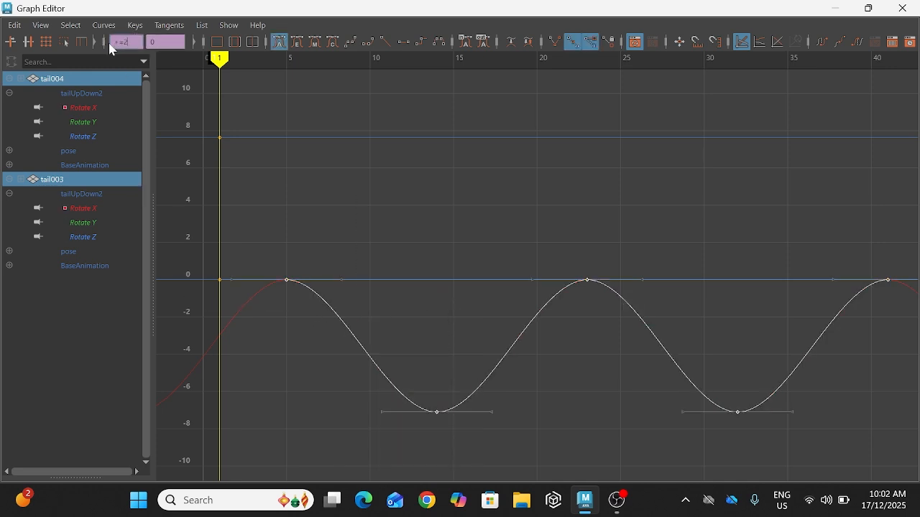
type("=2")
key("Return")
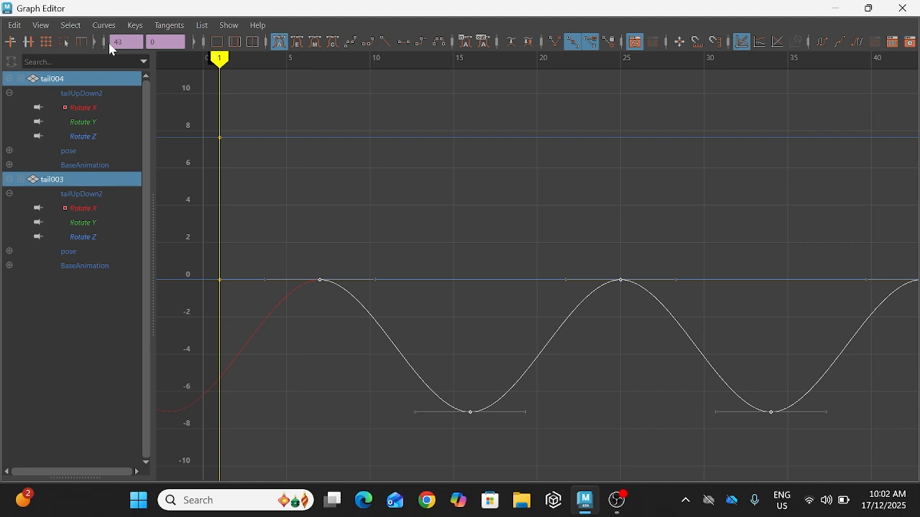
left_click(835, 12)
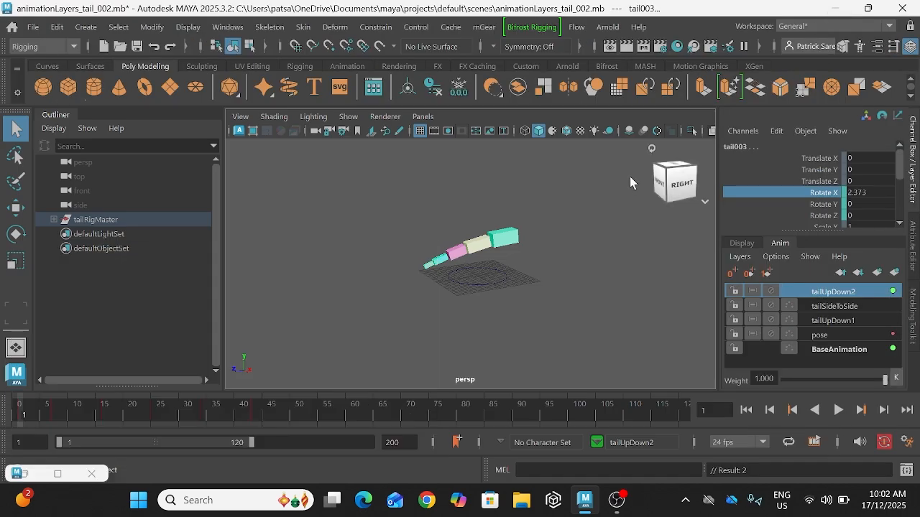
Step: Select tail004 alone and shift all its Rotate X keys on tailUpDown2 another two frames later
left_click(428, 268)
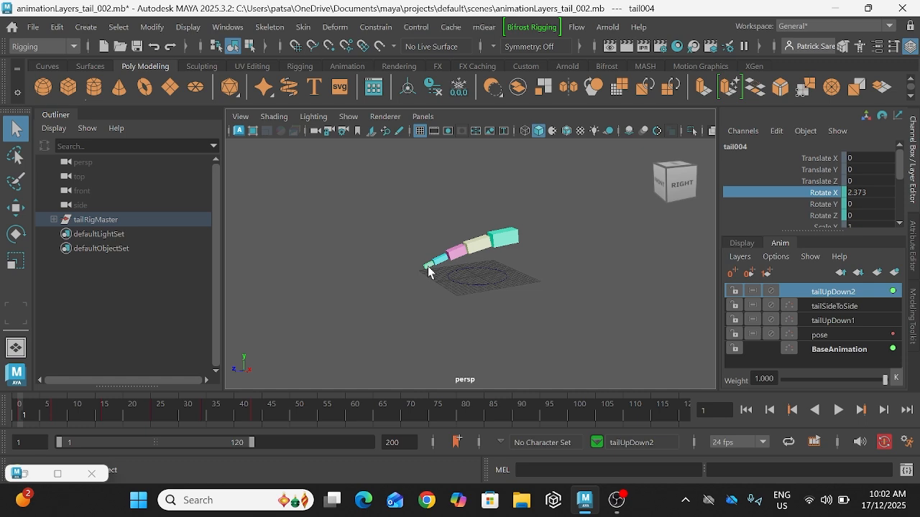
left_click(28, 471)
left_click_drag(432, 311, 364, 396)
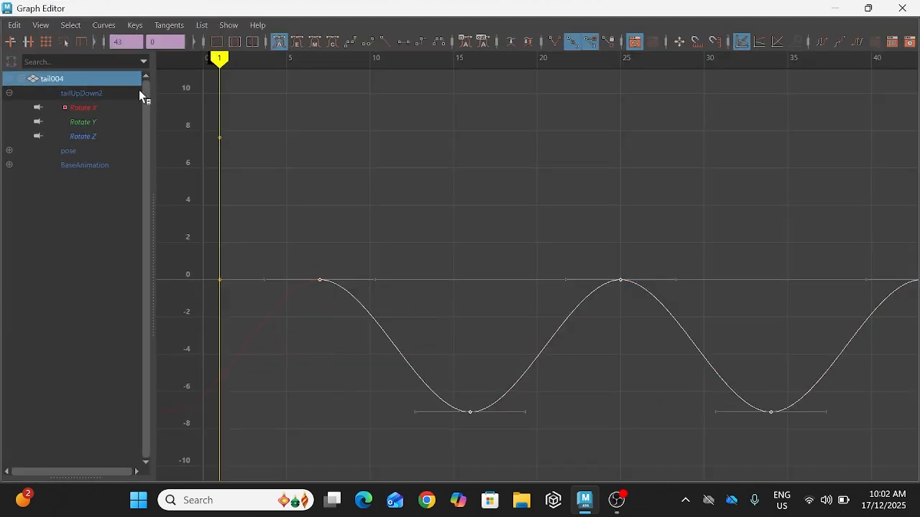
left_click(123, 42)
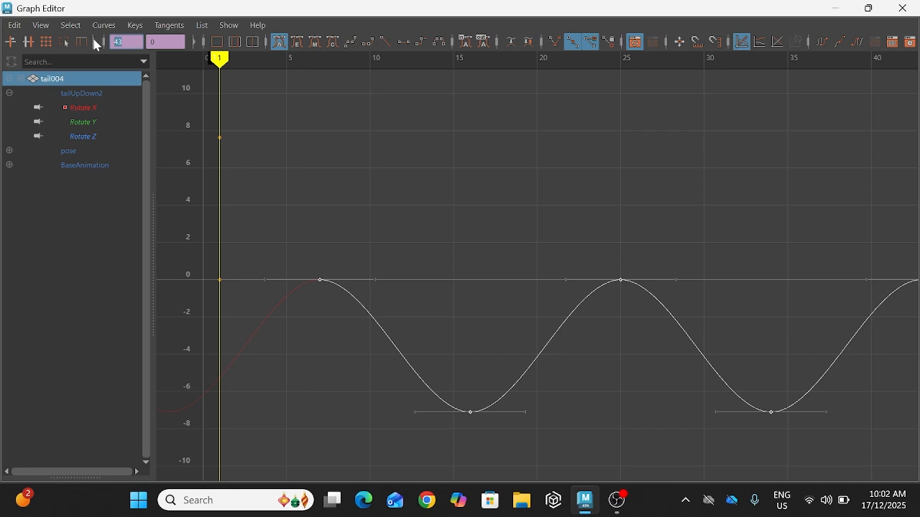
type("45")
key("Return")
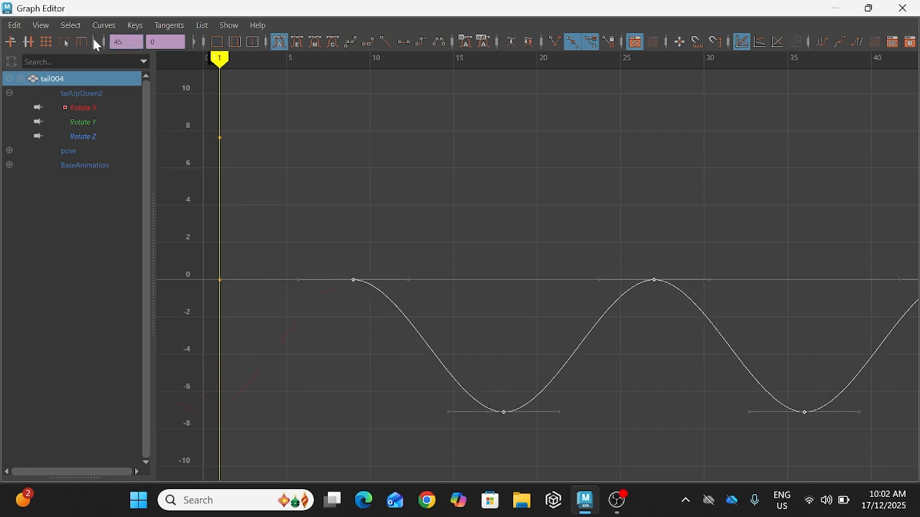
left_click(835, 8)
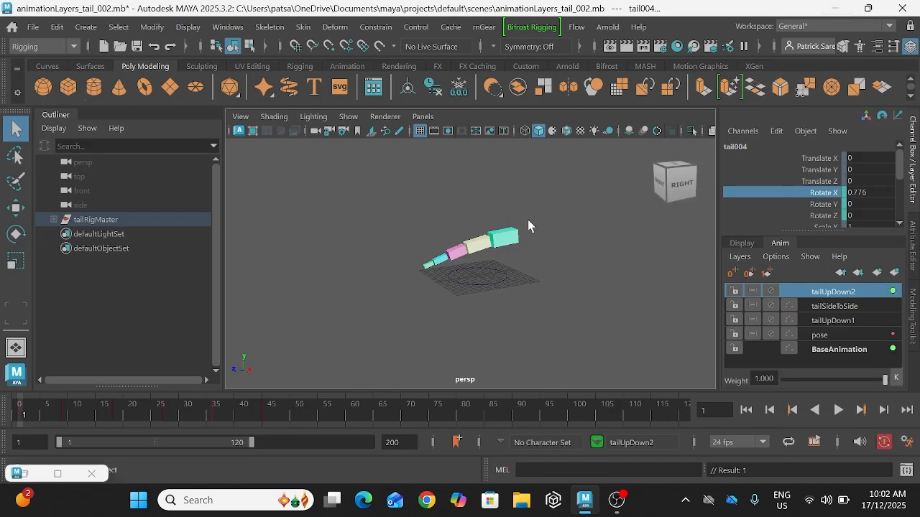
Step: Select all five tail segments and compare the progressive offsets of their cycling curves in the Graph Editor
left_click(471, 251)
left_click(456, 257, "shift")
left_click(438, 259, "shift")
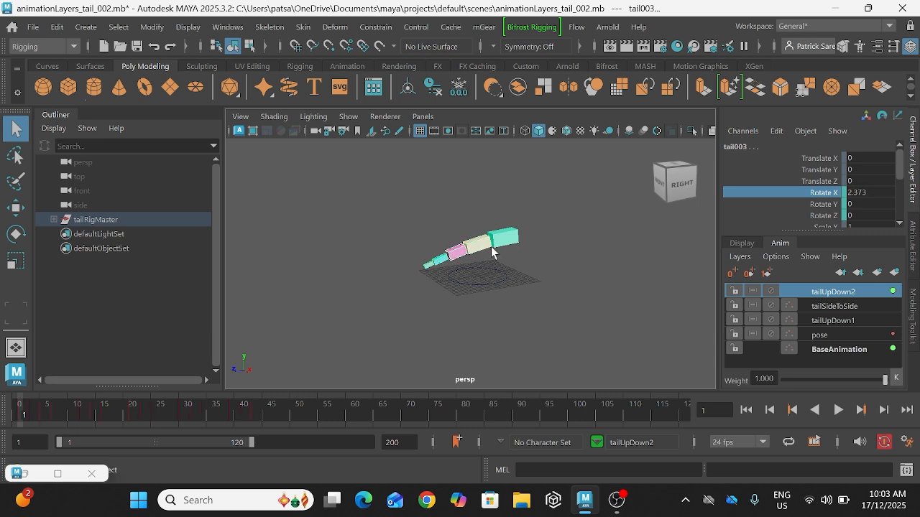
left_click(504, 238)
left_click(486, 243, "shift")
left_click(455, 254, "shift")
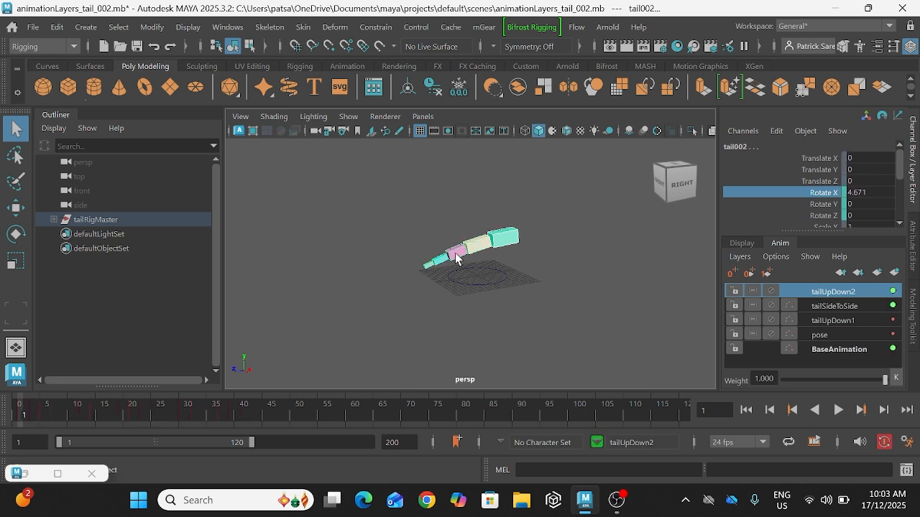
left_click(436, 262, "shift")
left_click(58, 474)
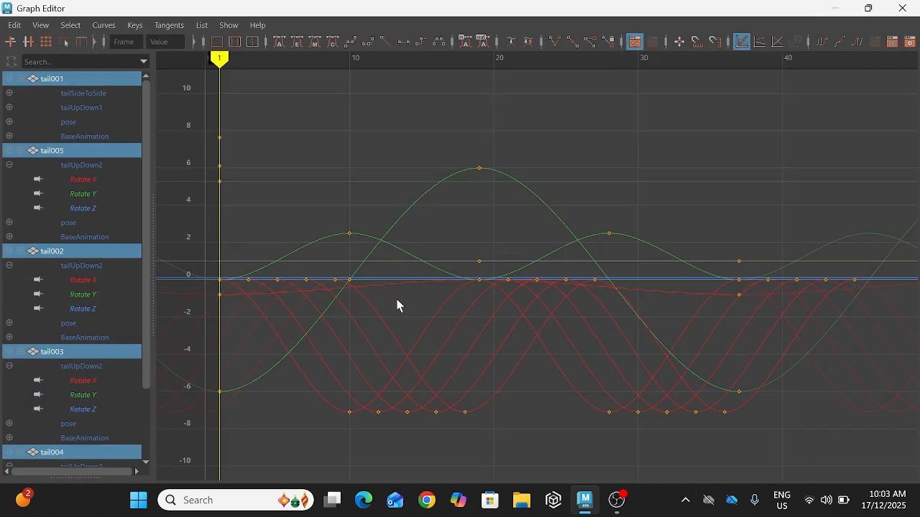
scroll(397, 299, "down", 1)
scroll(336, 360, "down", 3)
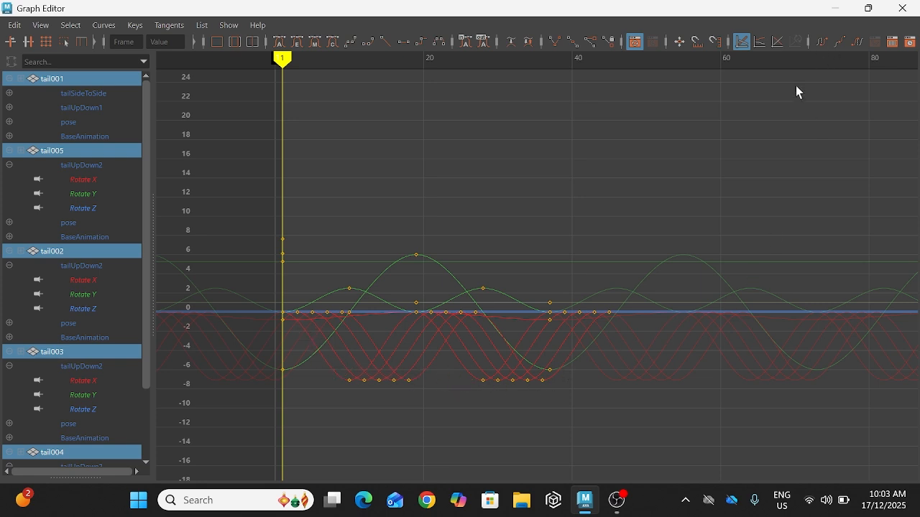
scroll(798, 102, "down", 3)
scroll(782, 121, "up", 2)
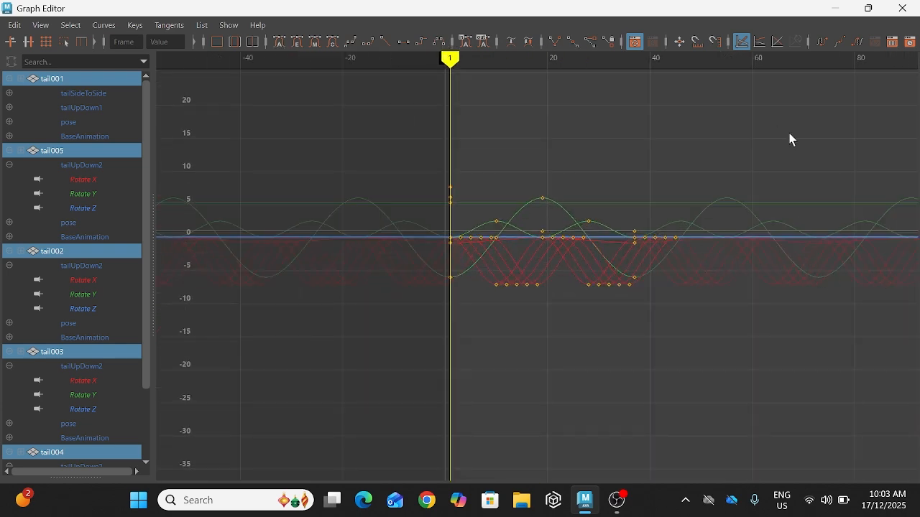
left_click(836, 9)
Step: Deselect the tail segments, play back the animation to check the overlapping tail motion, and stop the playback
left_click(633, 348)
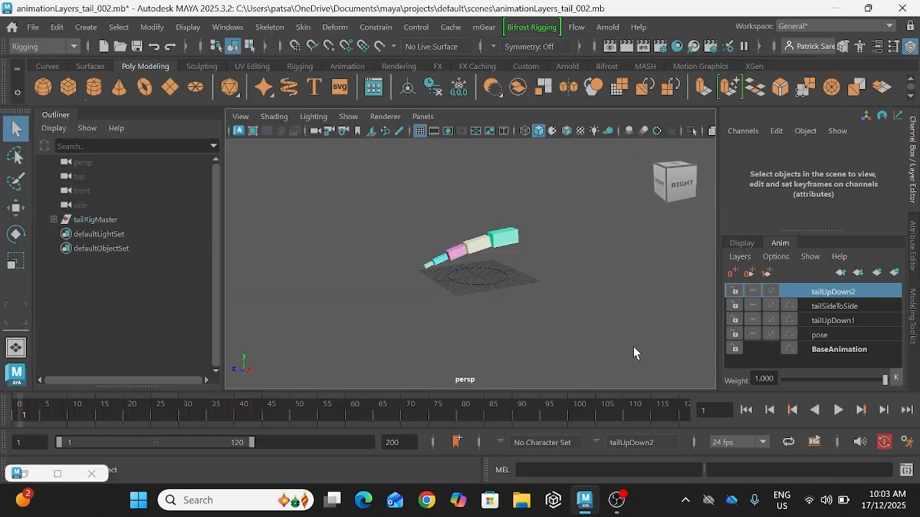
left_click(838, 409)
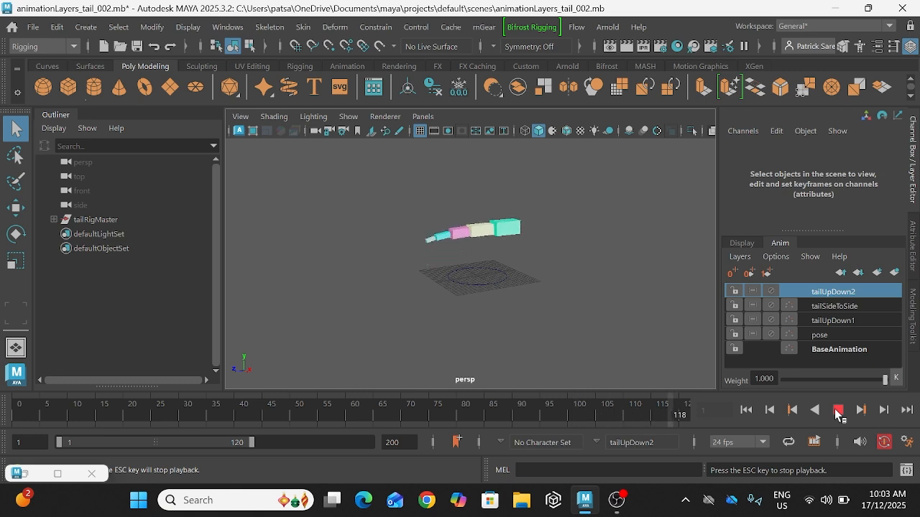
left_click(838, 411)
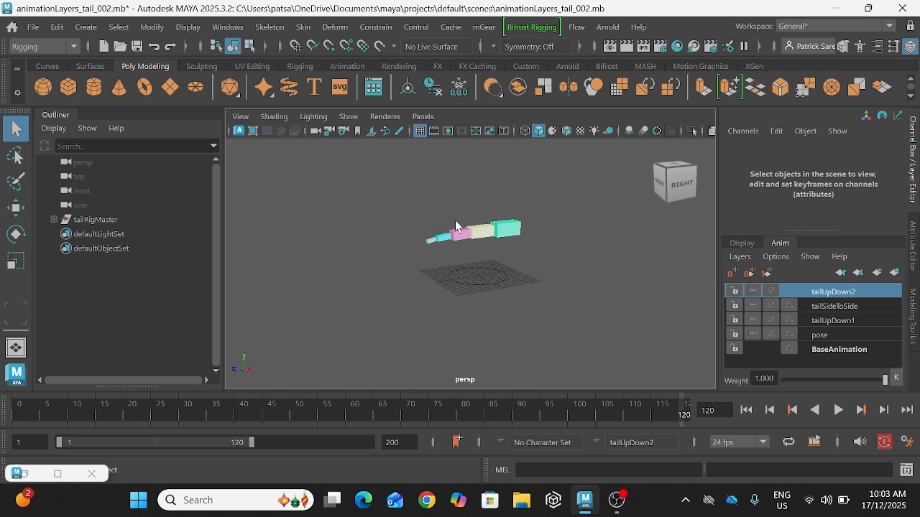
left_click(487, 232)
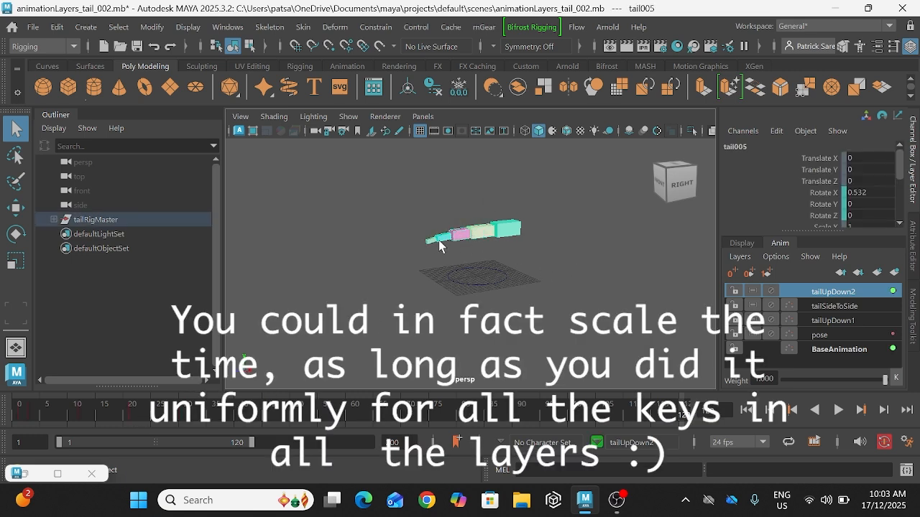
left_click(439, 240)
left_click(431, 240)
left_click(442, 237)
left_click(453, 237)
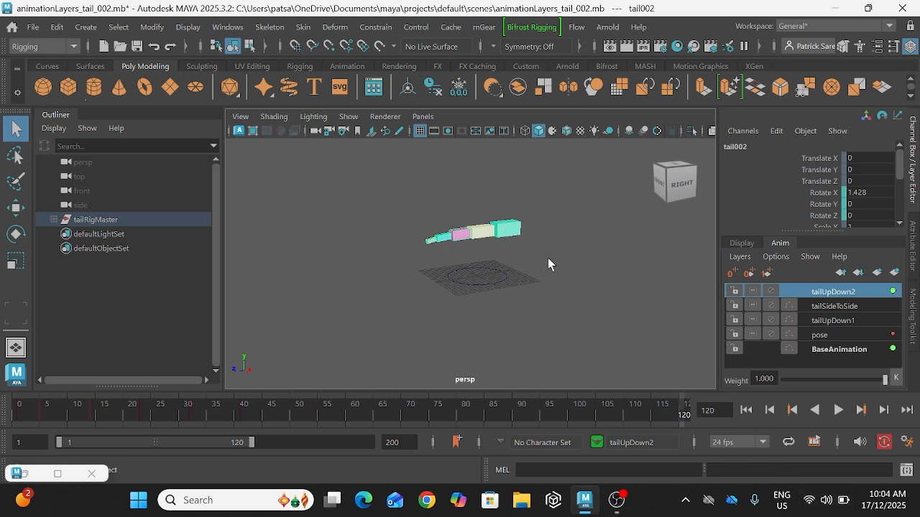
left_click(509, 224)
left_click(465, 235)
left_click(429, 241)
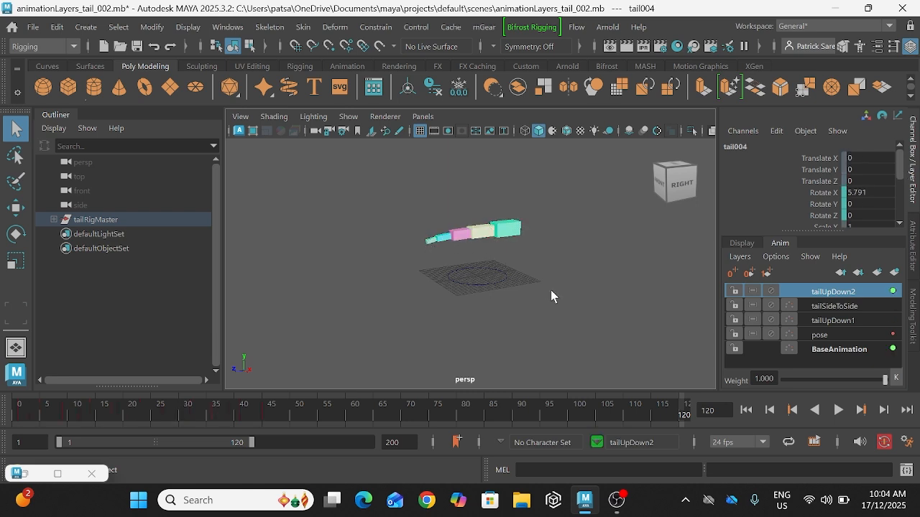